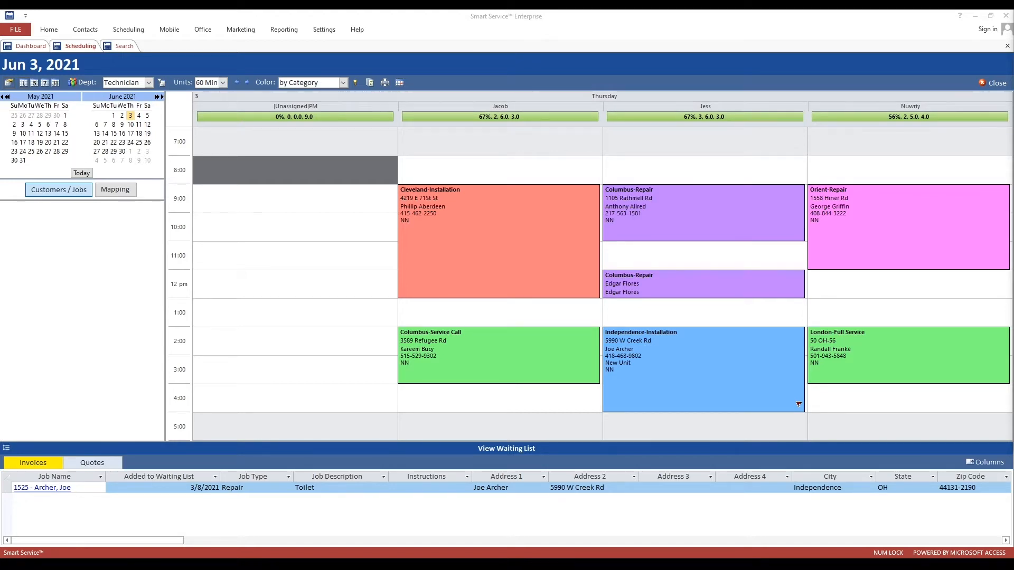
- Open the Cleveland-Installation appointment's full job record from the scheduling board
left_click(534, 237)
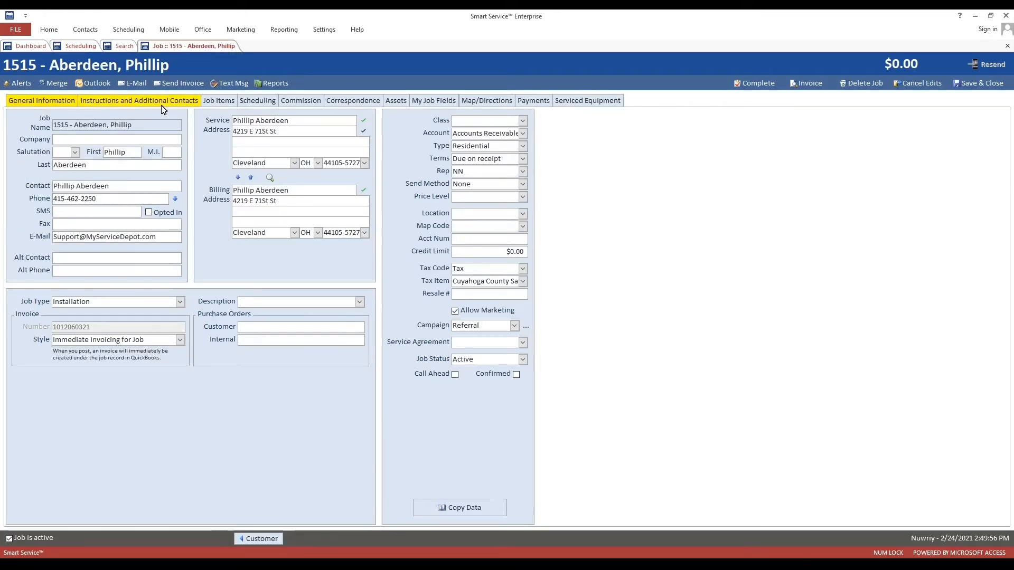
- Show the Cleveland job's Instructions and Additional Contacts section with its public instruction note
left_click(163, 107)
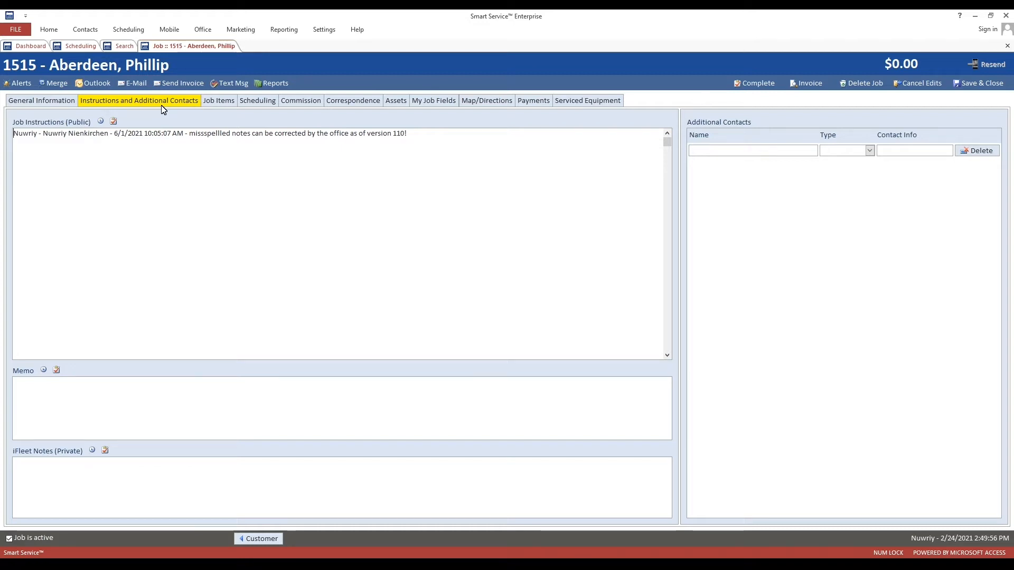
- Spell-check the job instructions, change 'missspellled' to 'misspelled', and rerun the check to confirm
right_click(343, 165)
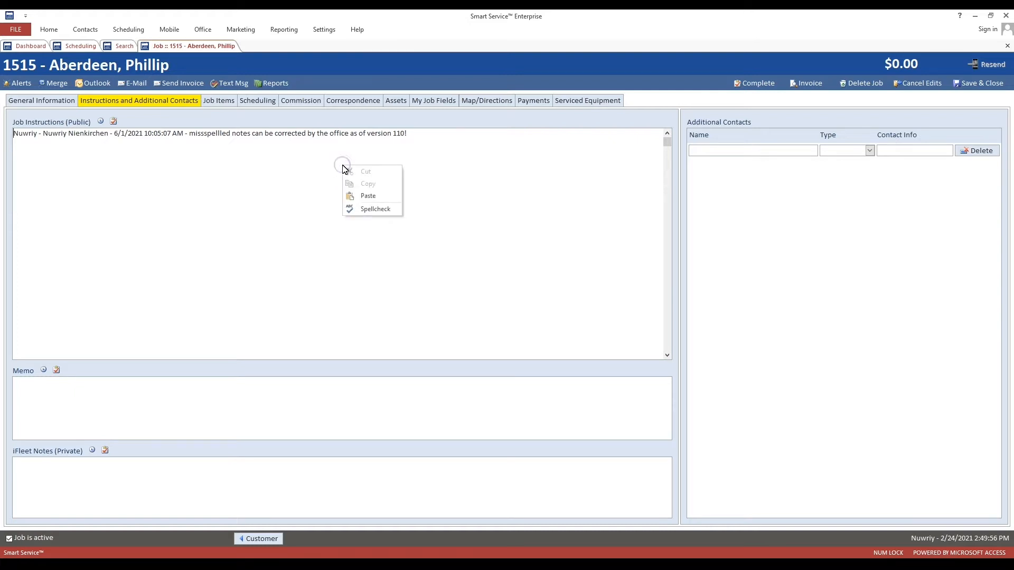
left_click(371, 210)
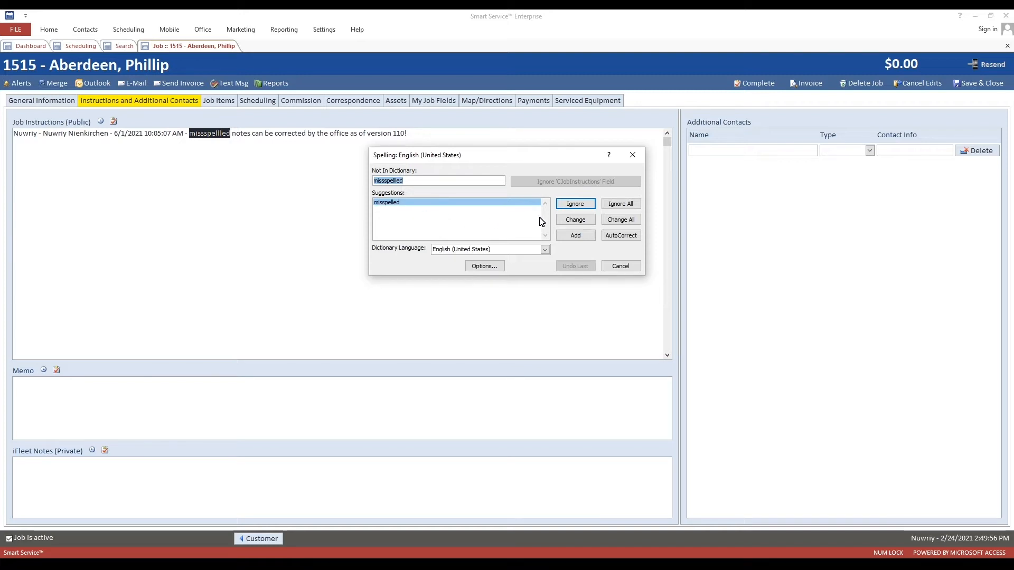
left_click(575, 219)
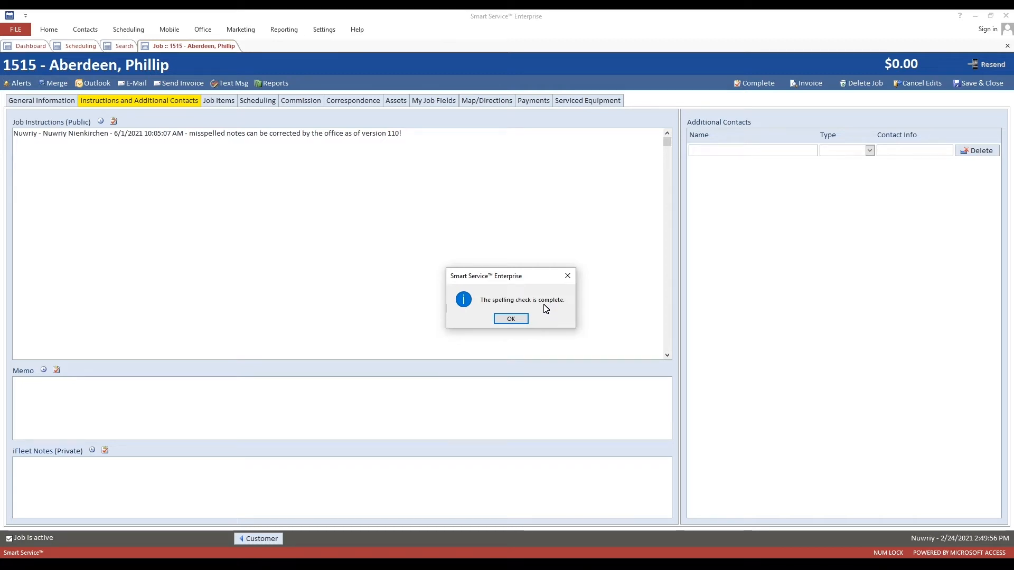
left_click(515, 319)
right_click(398, 190)
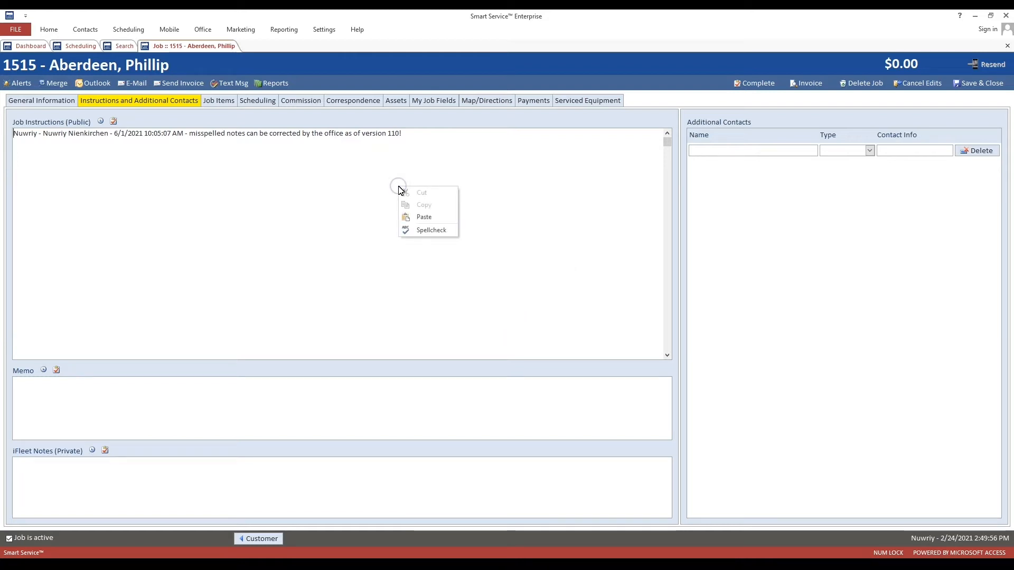
left_click(419, 231)
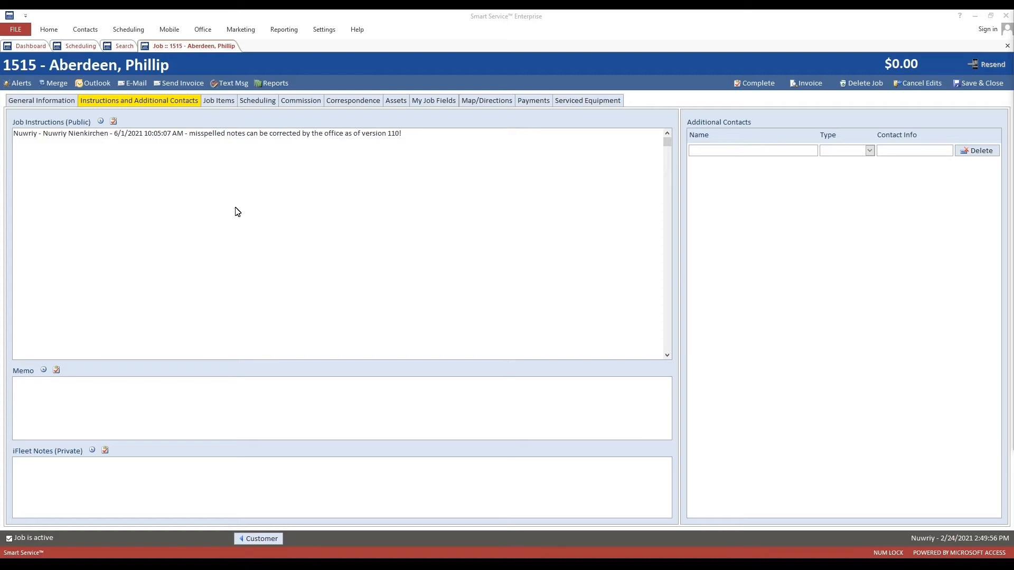
- In General Information, append a second contact e-mail address after the existing one
left_click(67, 101)
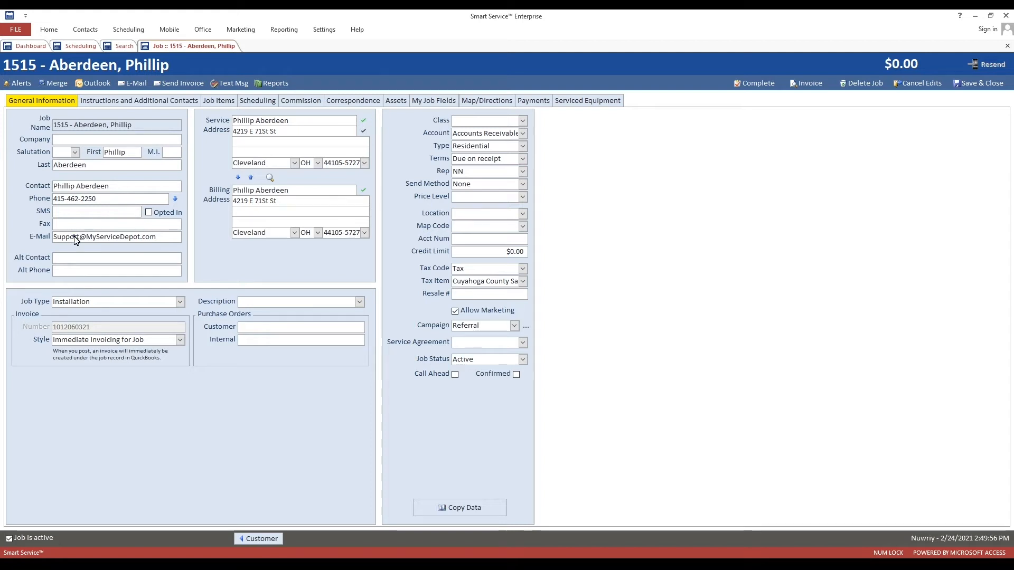
left_click(156, 239)
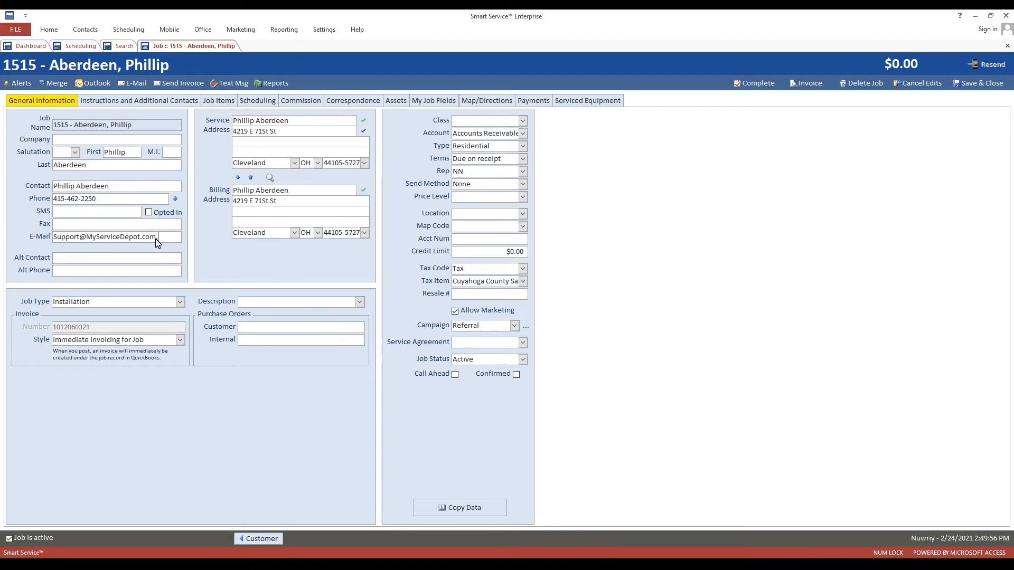
left_click(176, 242)
type(",")
key("BackSpace")
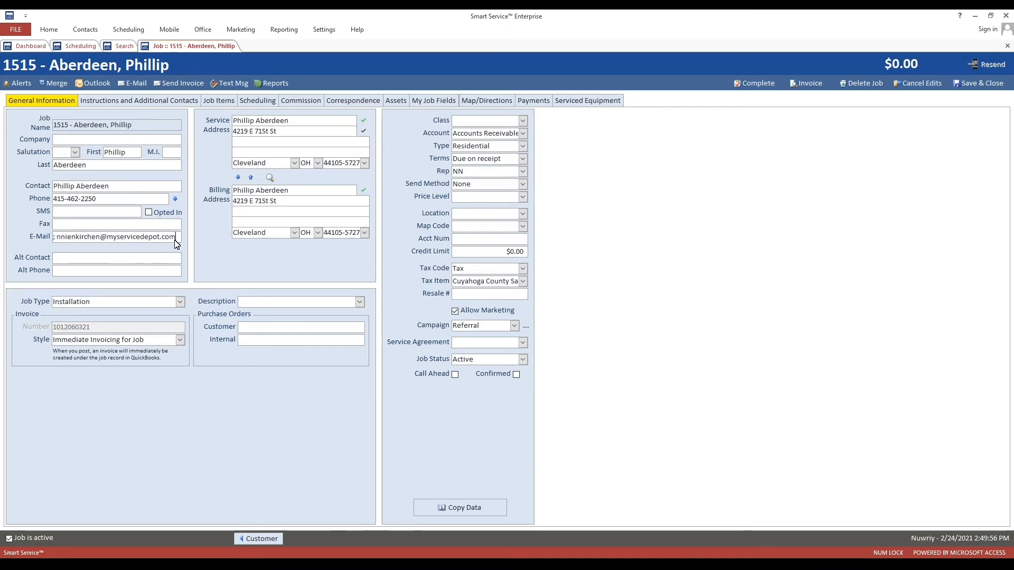
left_click(120, 211)
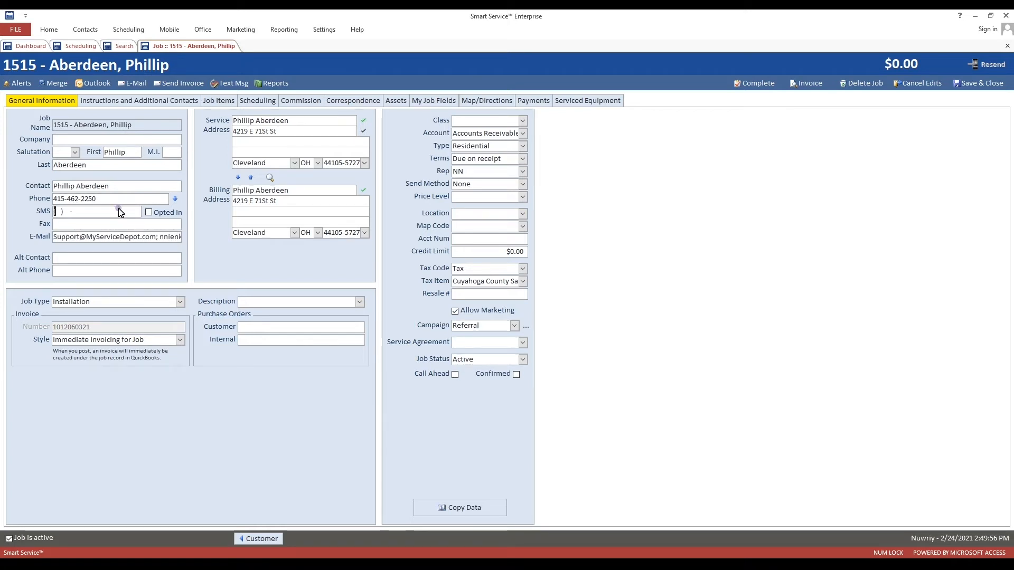
- Check that both e-mail addresses are present, then save and close the Cleveland job
left_click(62, 237)
left_click(118, 239)
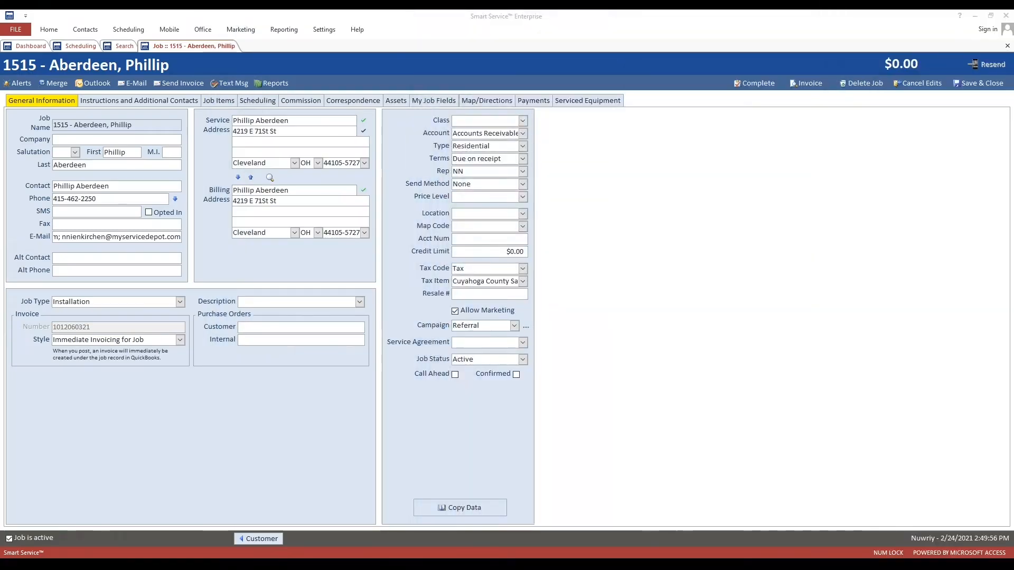
left_click(985, 86)
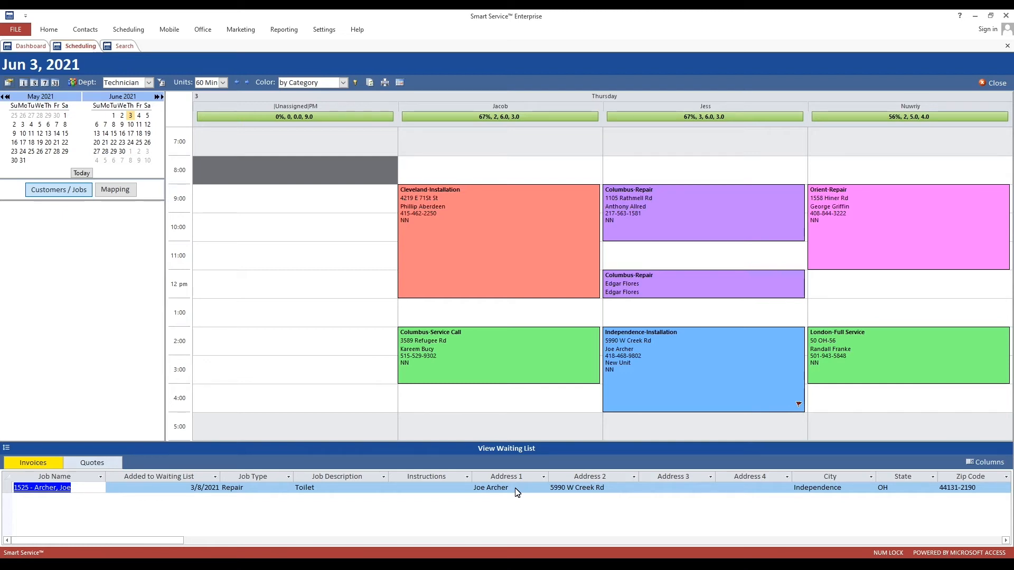
left_click(498, 450)
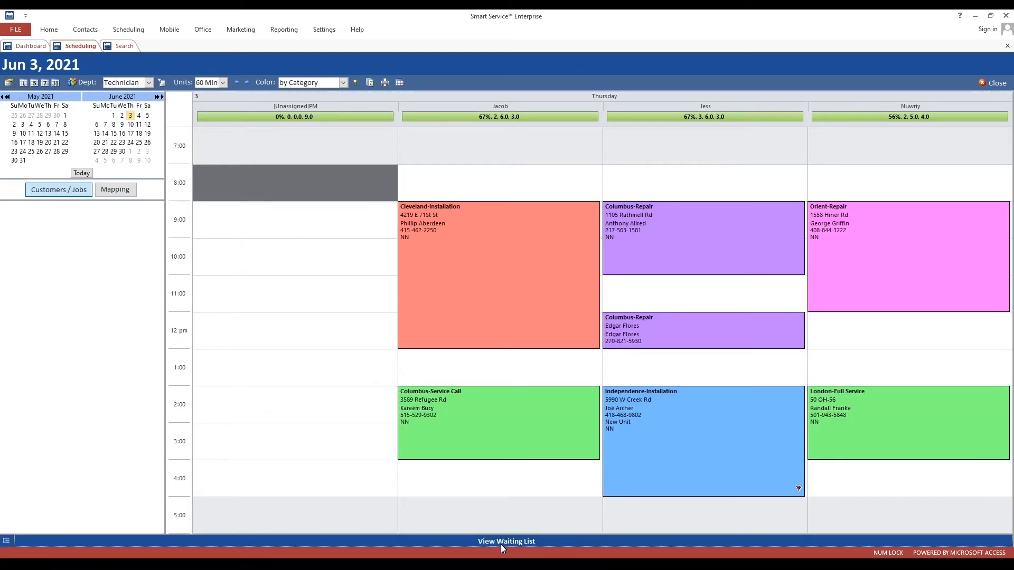
left_click(501, 544)
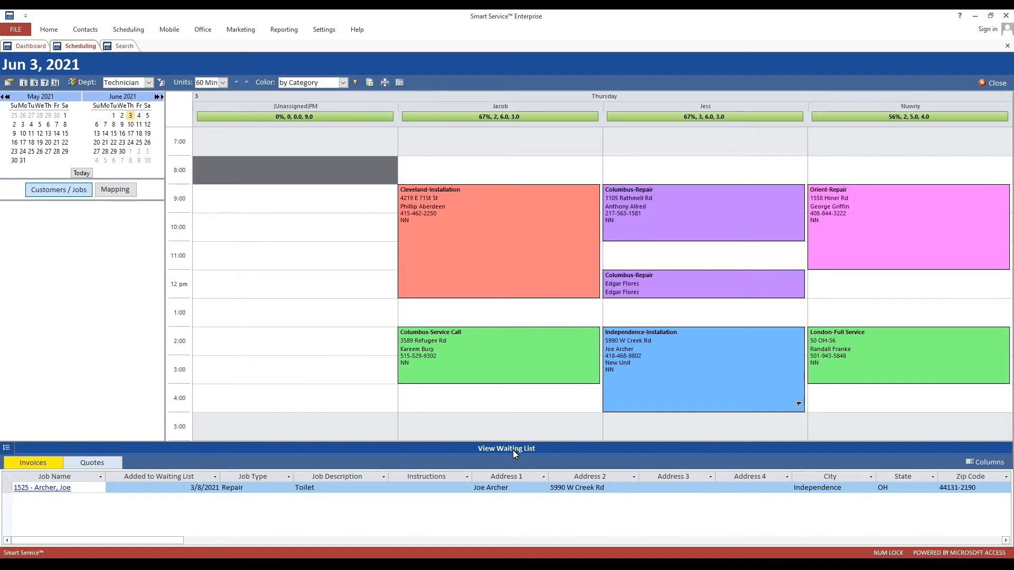
- Add the Job Exception column to the waiting list's displayed columns
left_click(985, 463)
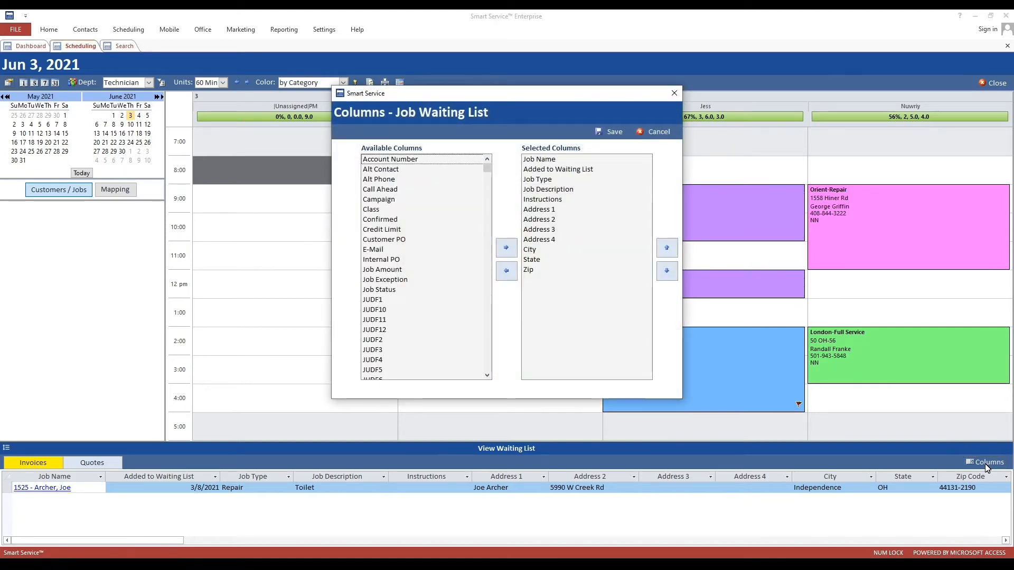
left_click(400, 273)
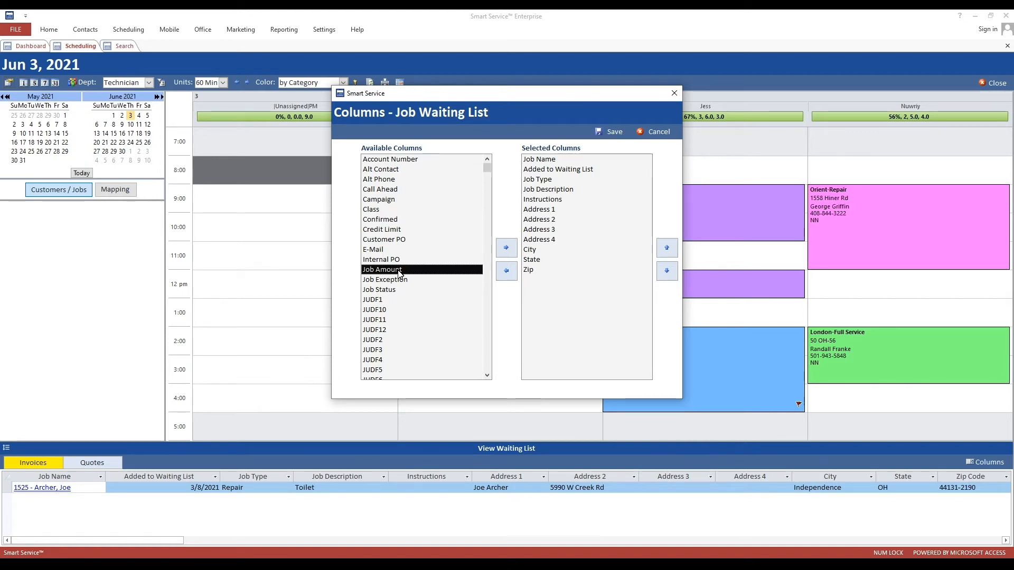
left_click(394, 282)
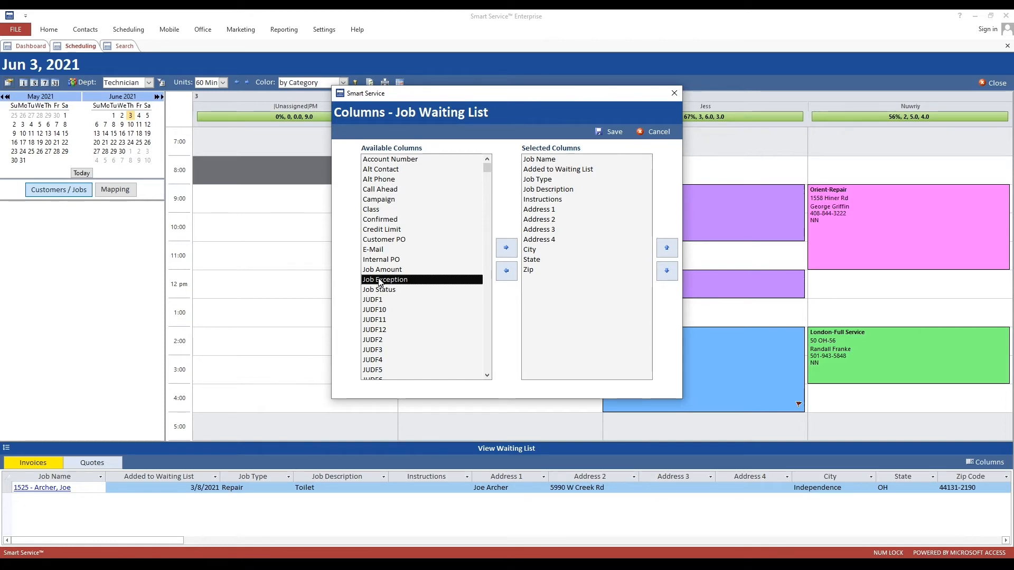
left_click(389, 271)
left_click(391, 281)
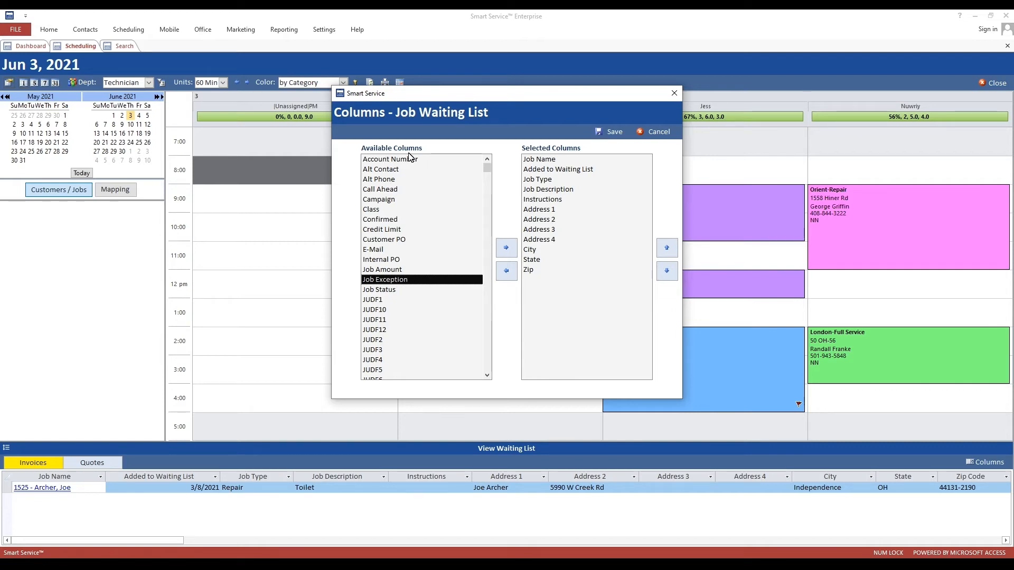
left_click(505, 249)
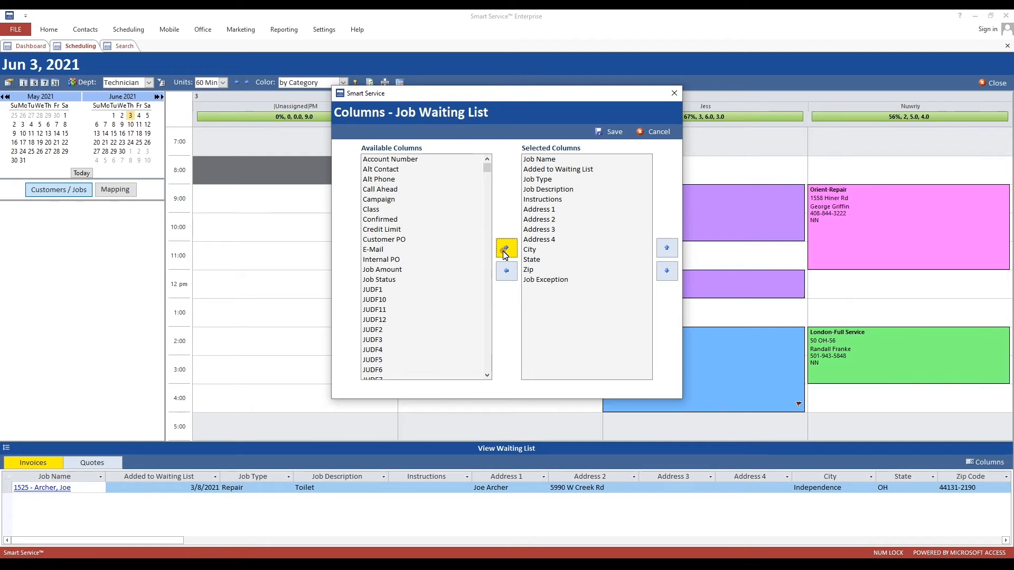
- Move Job Exception to third place, right after Added to Waiting List, and save the layout
left_click(552, 281)
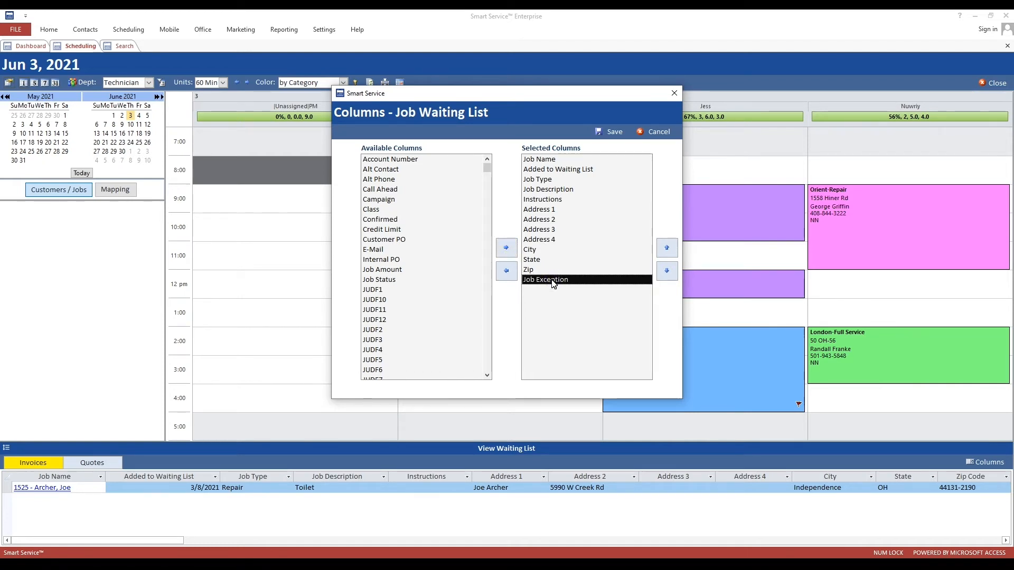
left_click(666, 248)
left_click(667, 248)
left_click(667, 248)
left_click(667, 248)
left_click(667, 248)
left_click(667, 248)
left_click(667, 248)
left_click(667, 248)
left_click(667, 248)
left_click(667, 248)
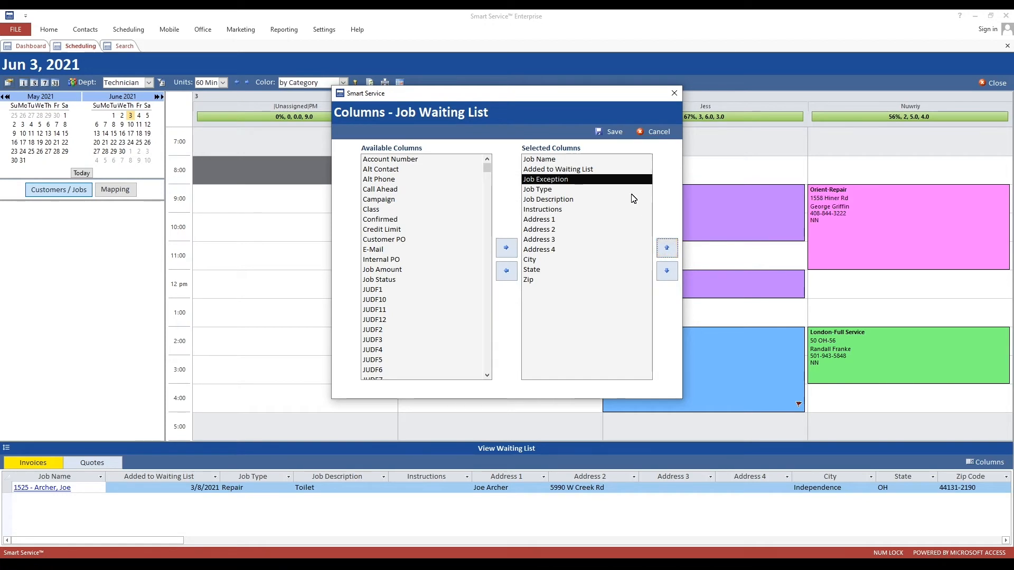
left_click(608, 132)
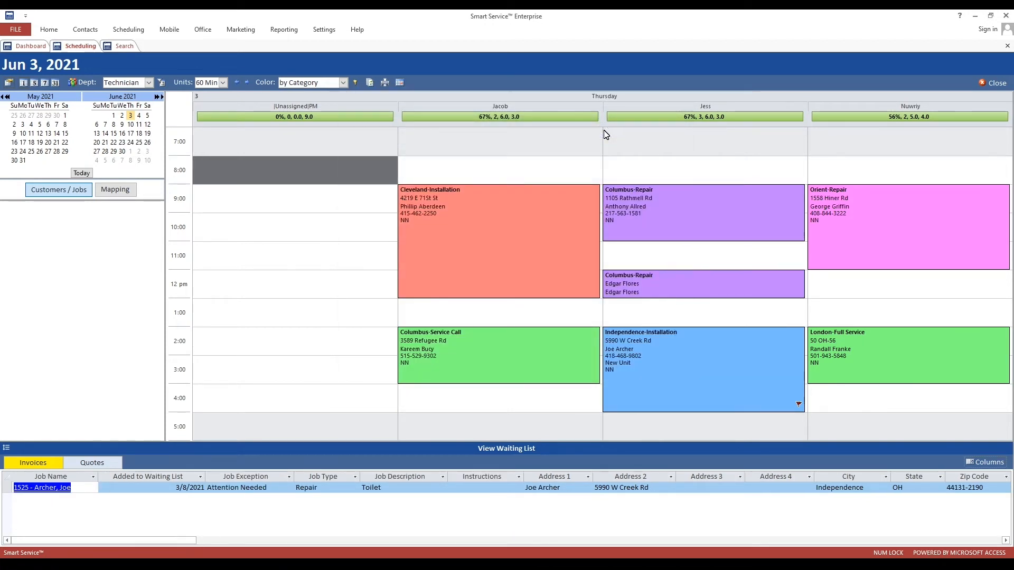
- Widen the Job Exception column, narrow Job Description, and go to the Company settings
left_click(266, 475)
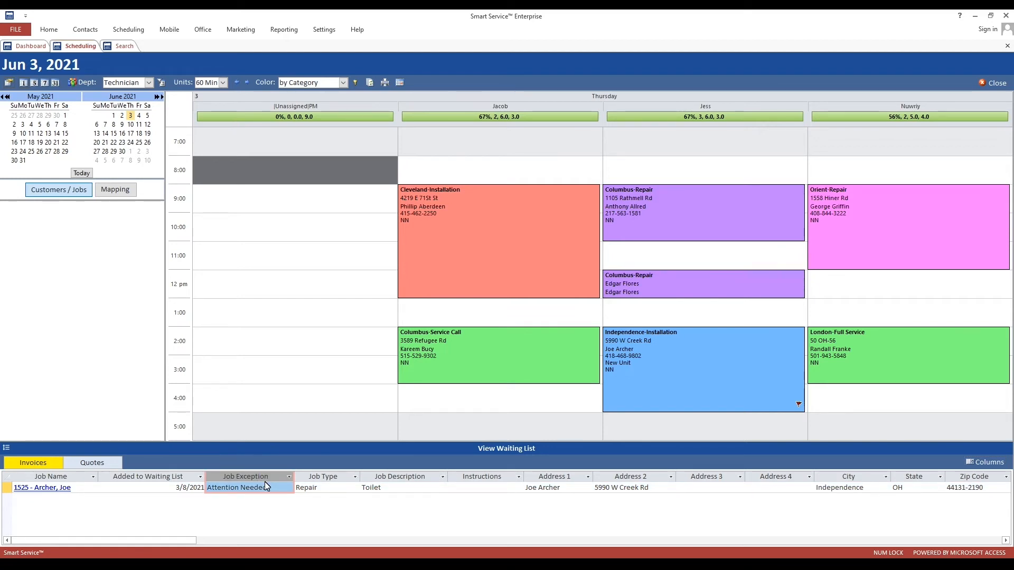
left_click(294, 478)
left_click_drag(334, 484, 328, 483)
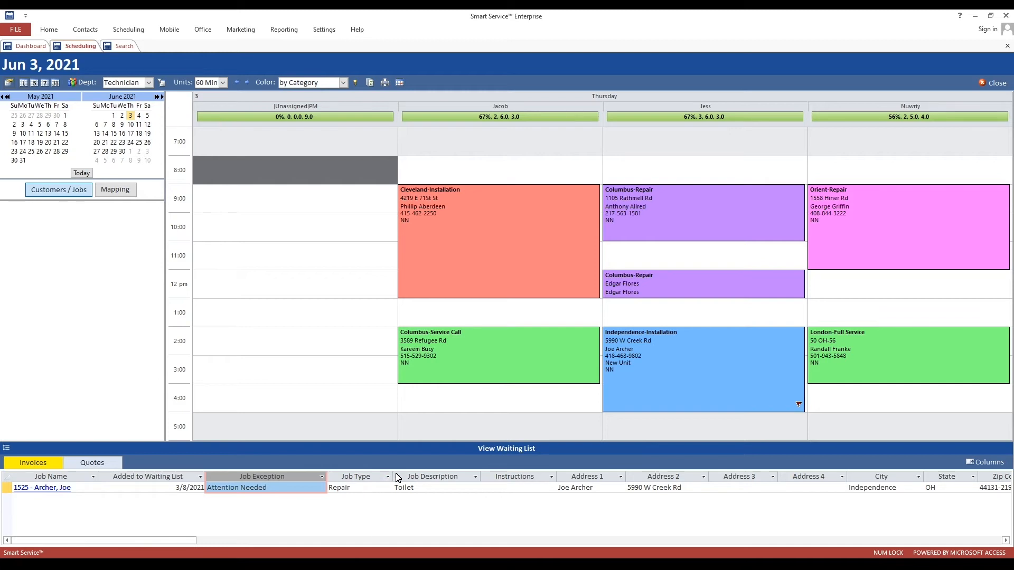
left_click_drag(482, 479, 422, 481)
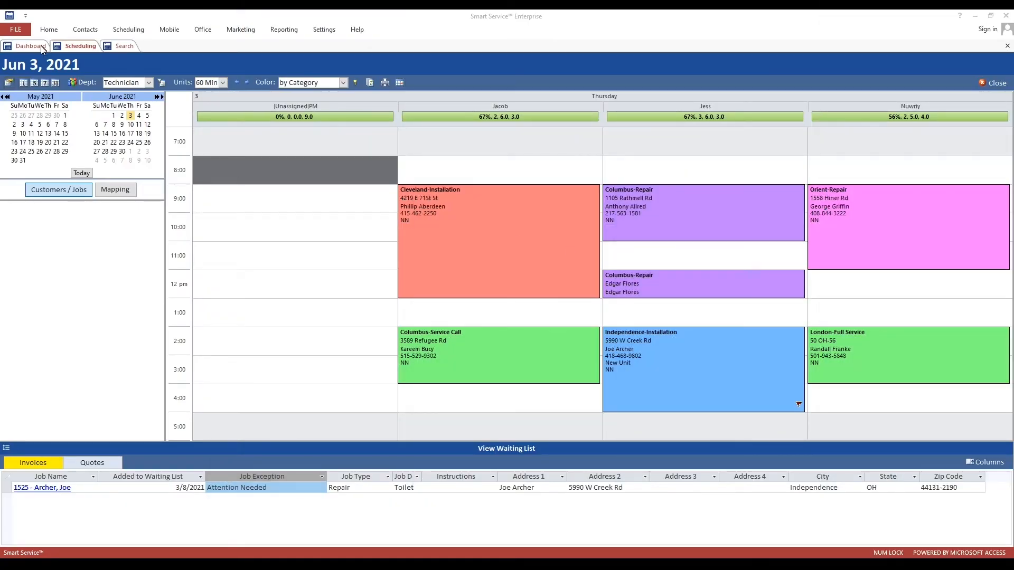
left_click(41, 46)
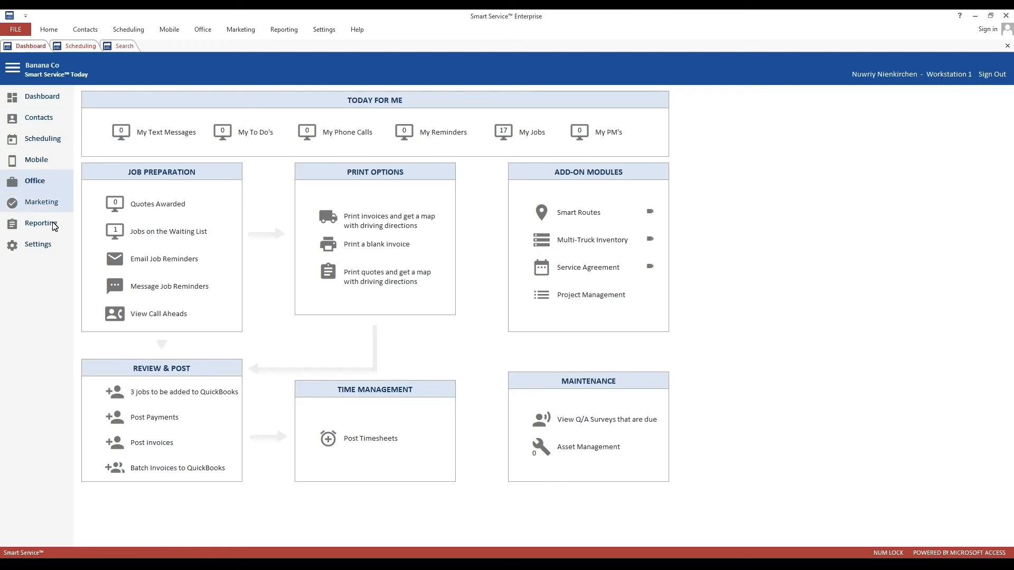
left_click(47, 245)
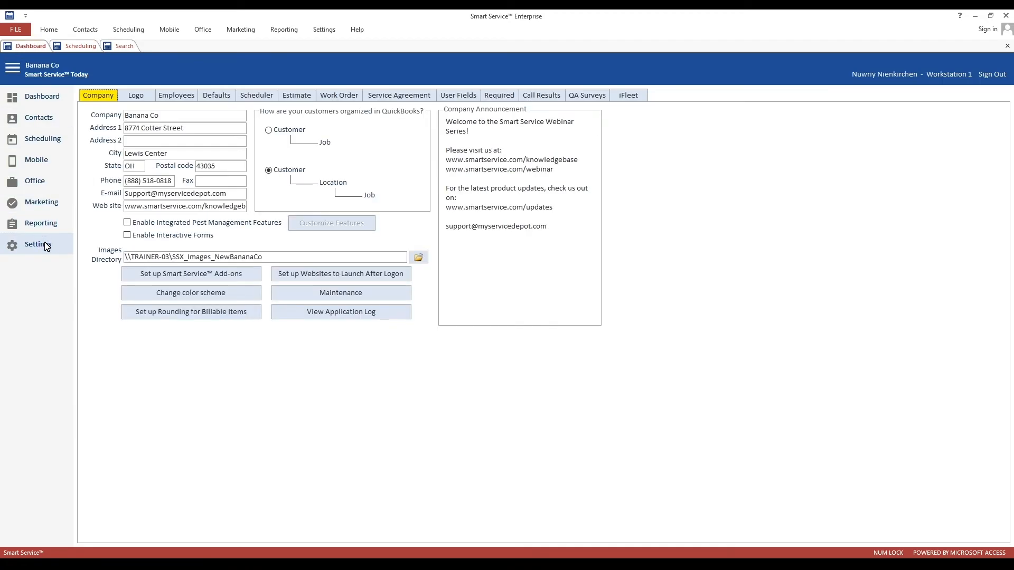
- Show the add-on Email Service Agreement Invoice template, subject 'Monthly Statement from Banana Co!'
left_click(155, 277)
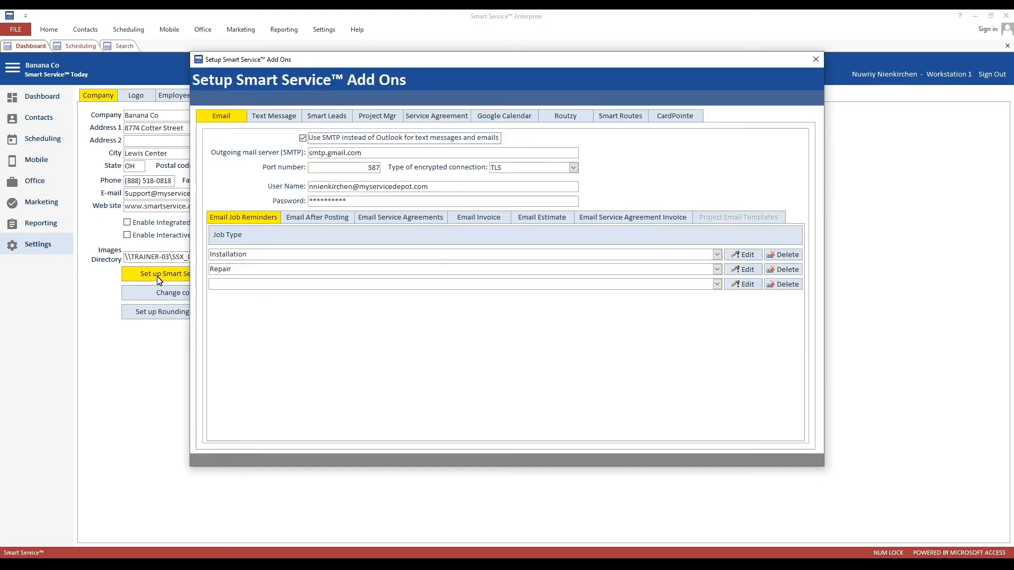
left_click(622, 226)
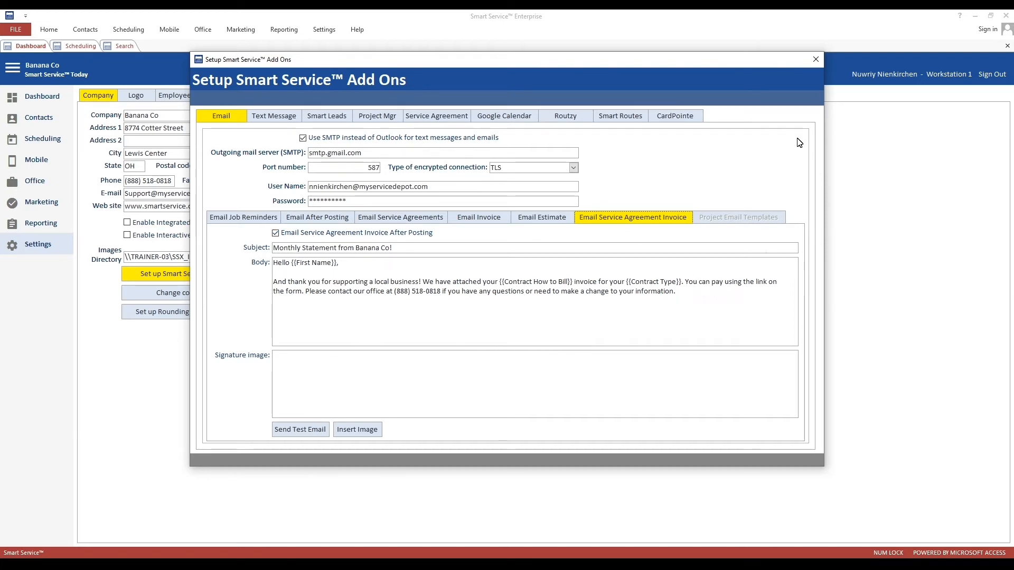
- Close Add Ons, open the Service Agreement contract list from Office, then return to the dashboard
left_click(816, 59)
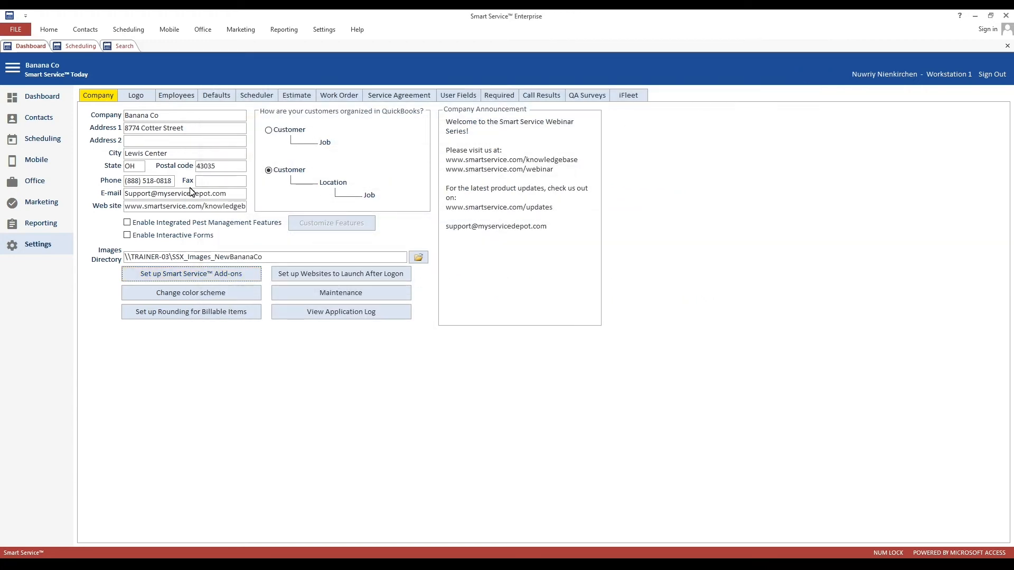
left_click(46, 180)
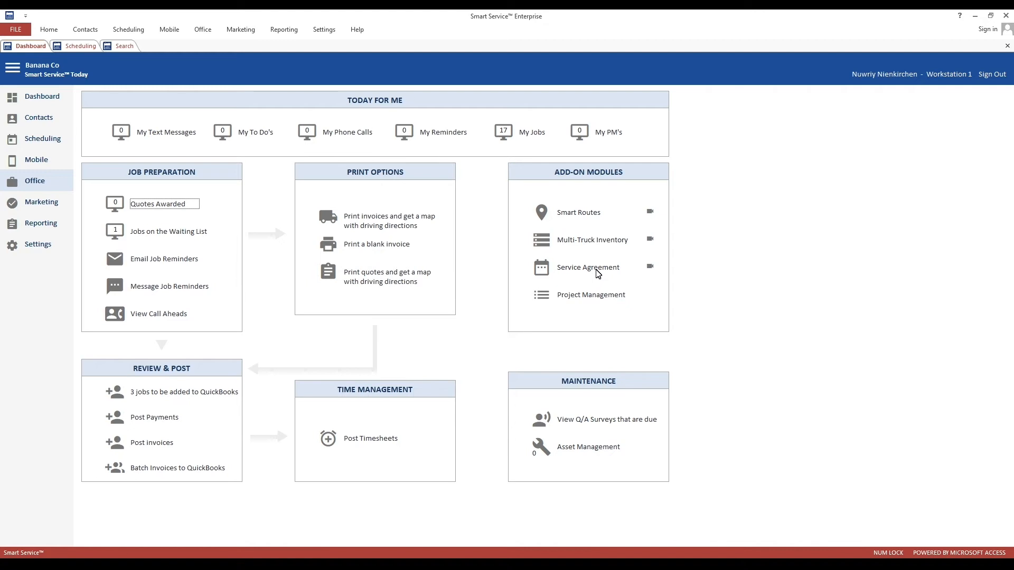
left_click(600, 271)
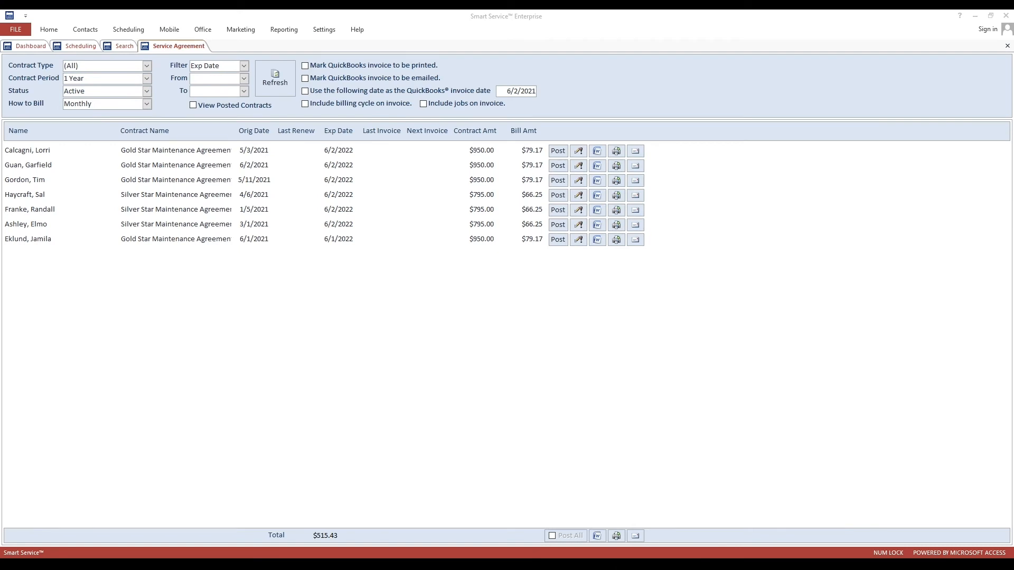
left_click(32, 46)
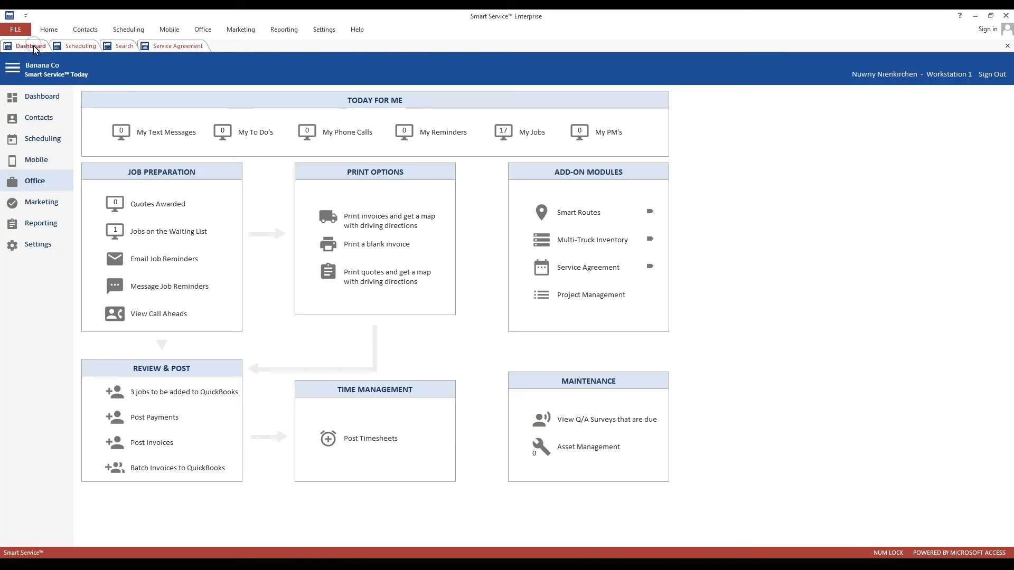
- Edit the technician's user record under Settings > Employees, confirm QB Site is Warehouse, and save
left_click(47, 245)
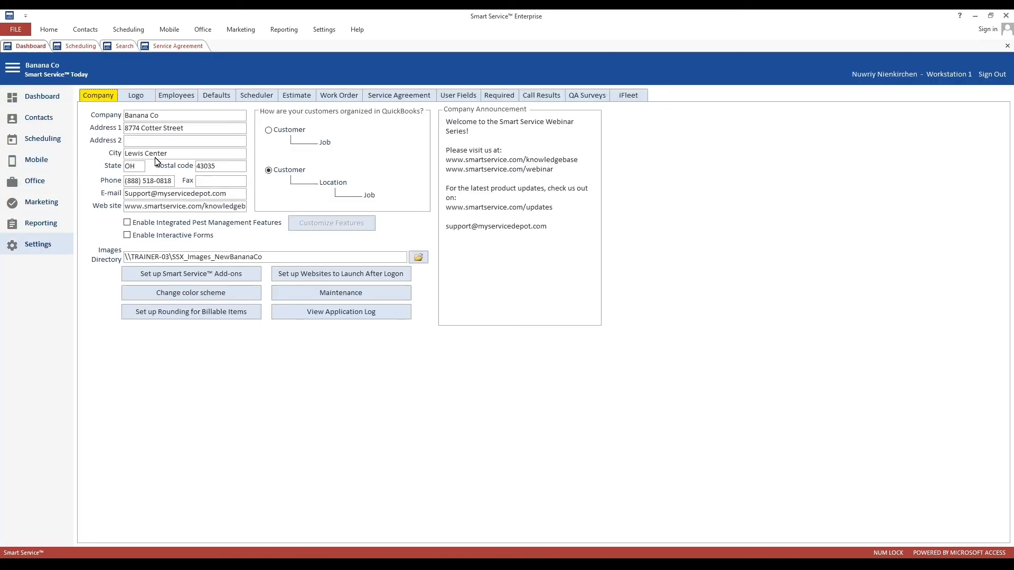
left_click(177, 96)
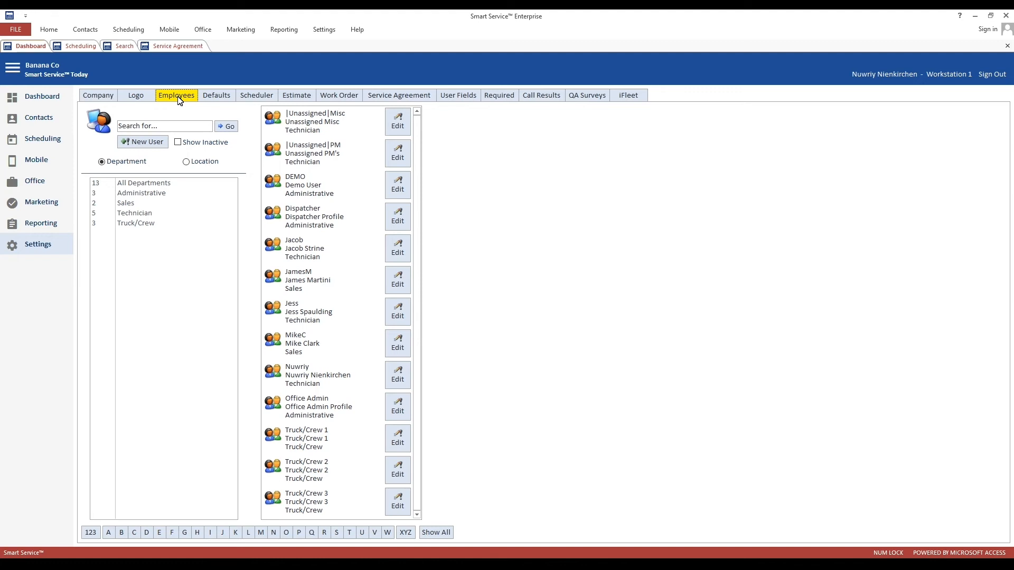
left_click(398, 315)
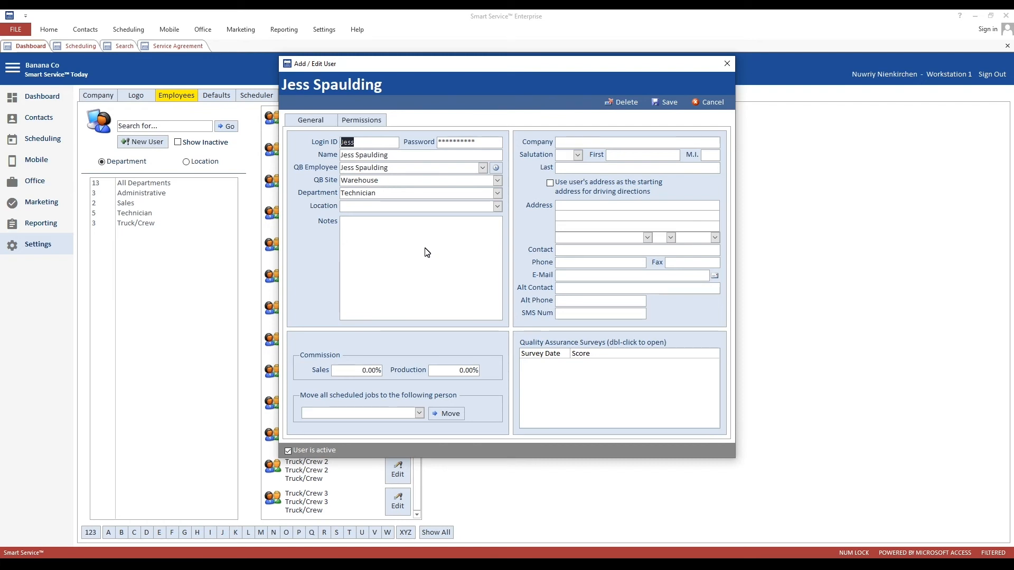
double_click(388, 181)
left_click(346, 183)
left_click_drag(343, 180, 379, 182)
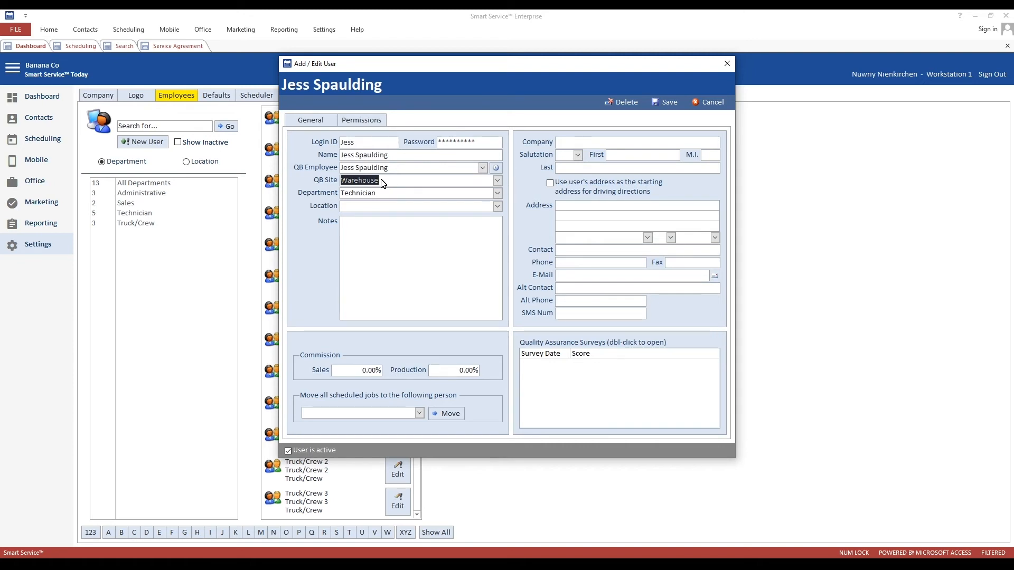
left_click(668, 101)
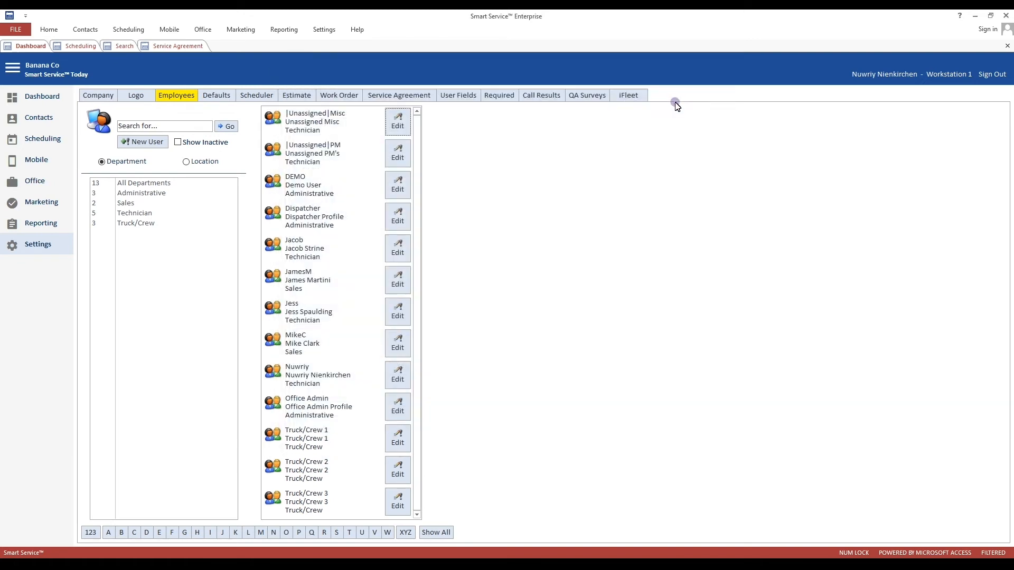
- Open the 9:00 Columbus-Repair job, check its assigned technician, and list its Job Items
left_click(68, 49)
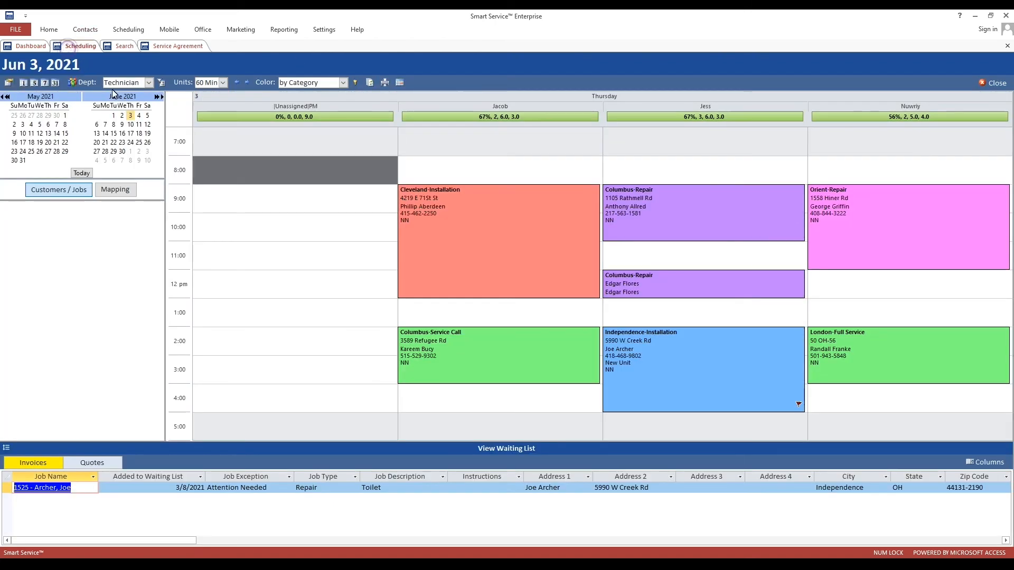
left_click(688, 228)
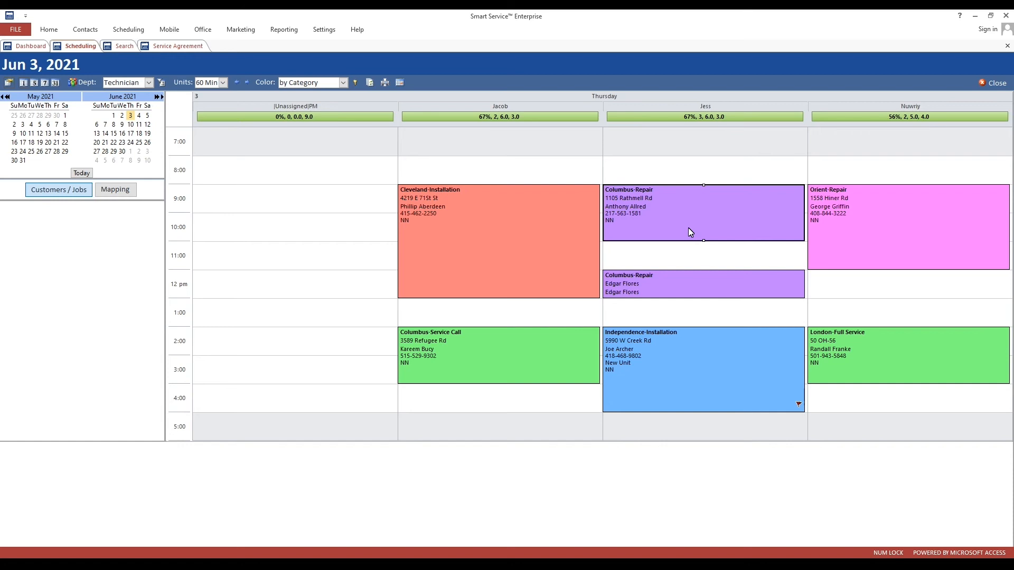
double_click(689, 227)
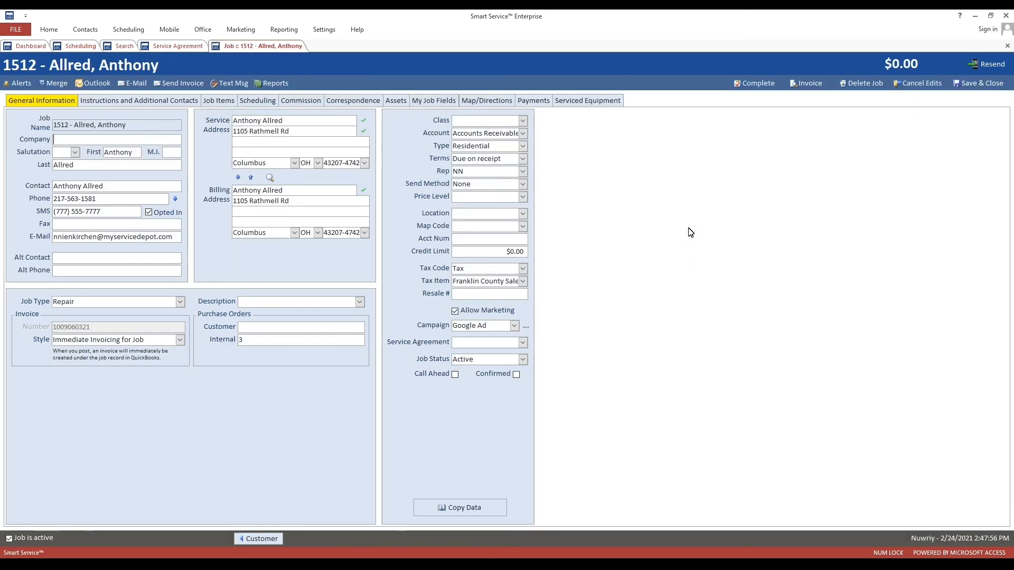
left_click(261, 102)
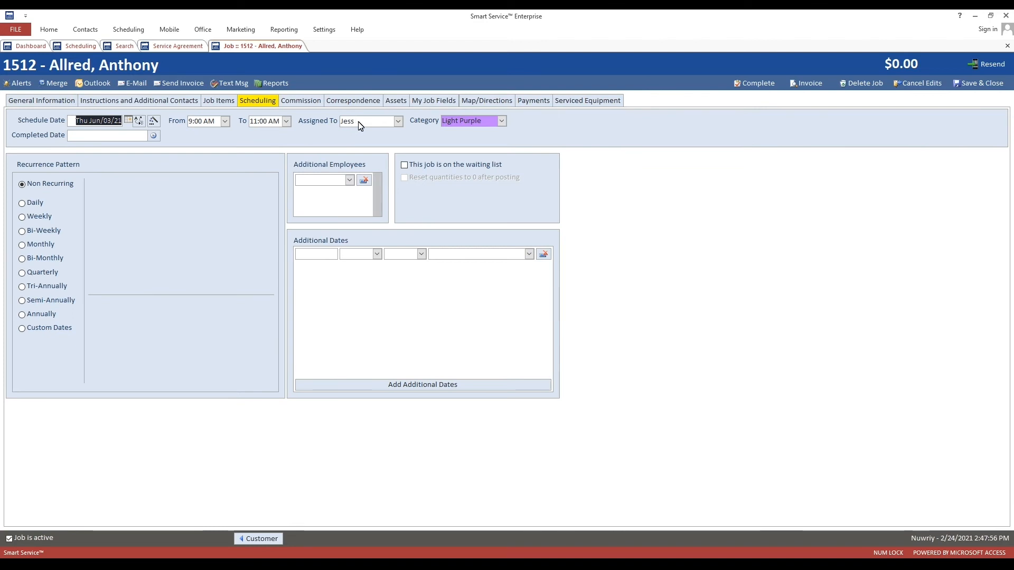
left_click(336, 124)
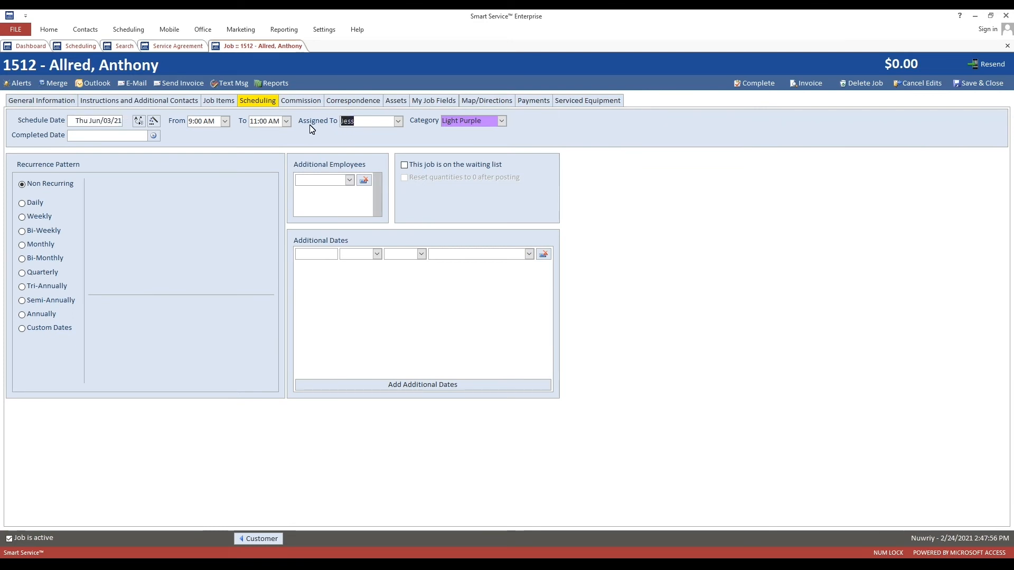
left_click(221, 102)
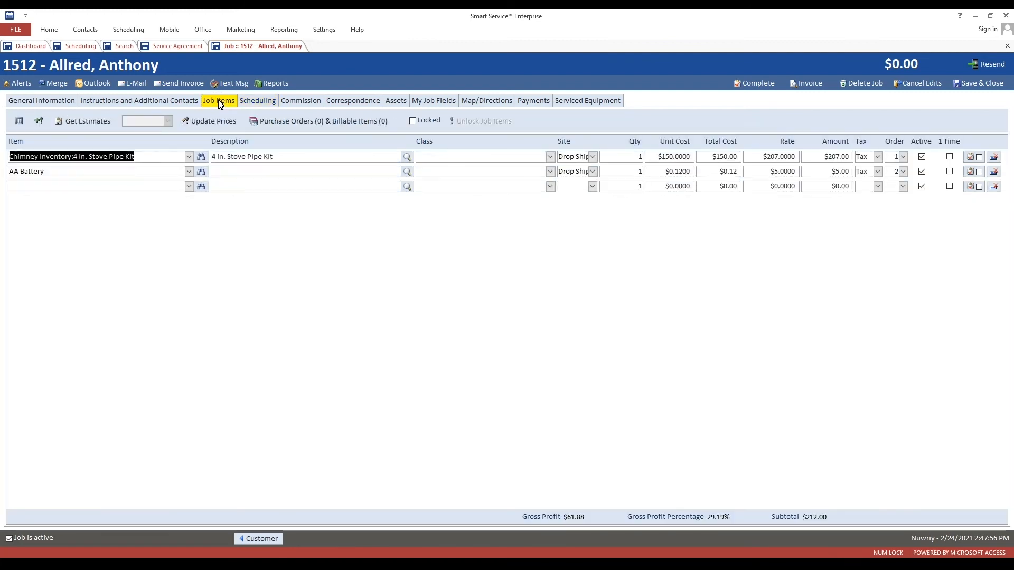
- Add a third job line, Chimney Inventory:4 in. Stove Pipe Kit, with site set to Warehouse
left_click(186, 187)
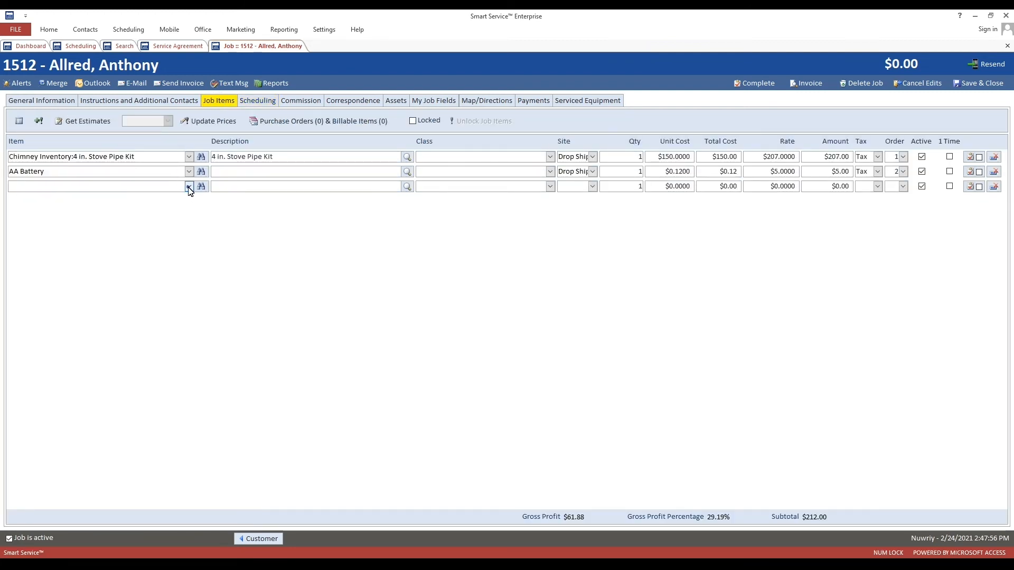
left_click(189, 187)
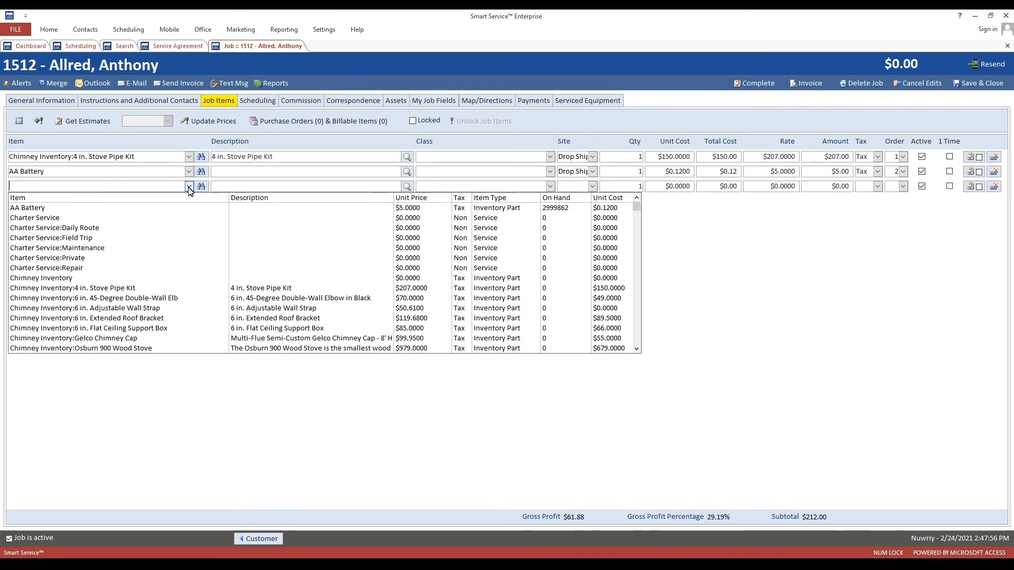
left_click(170, 289)
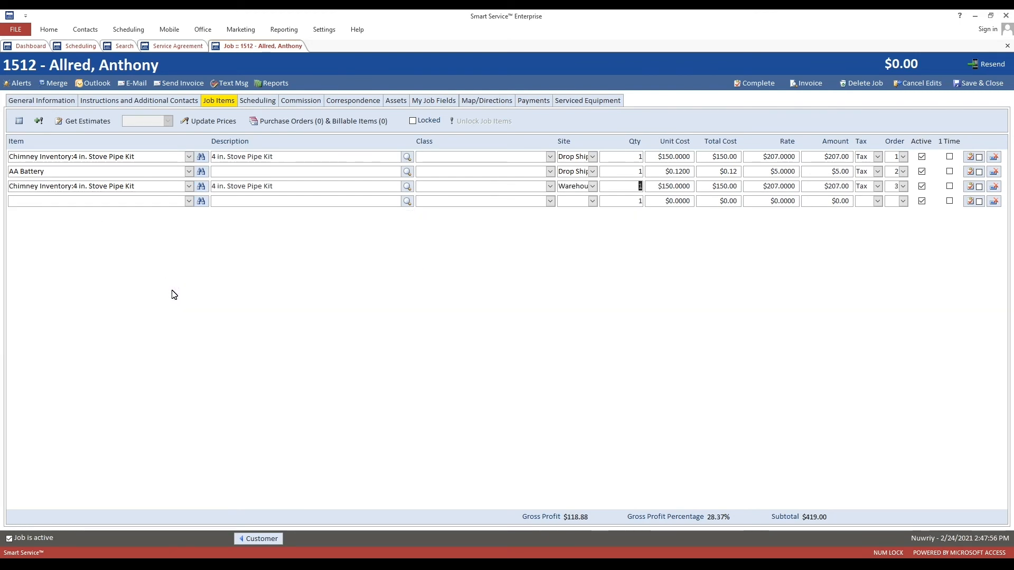
left_click_drag(567, 189, 600, 193)
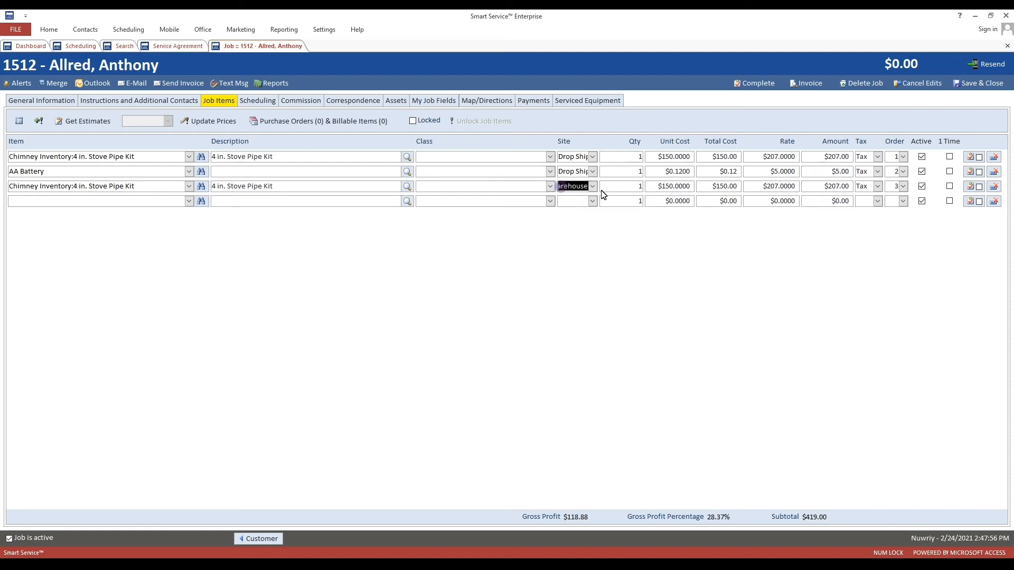
left_click(593, 186)
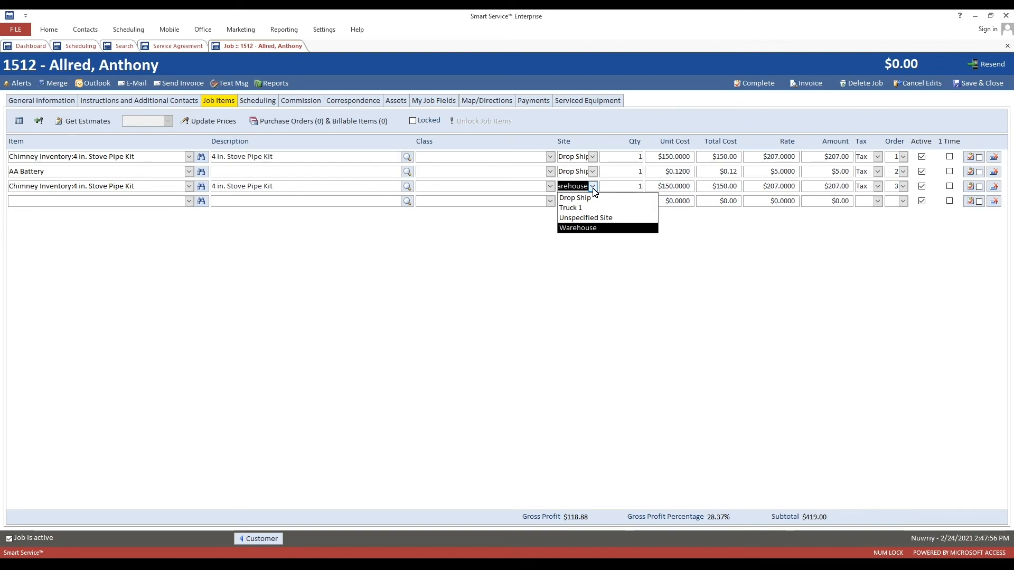
left_click(593, 186)
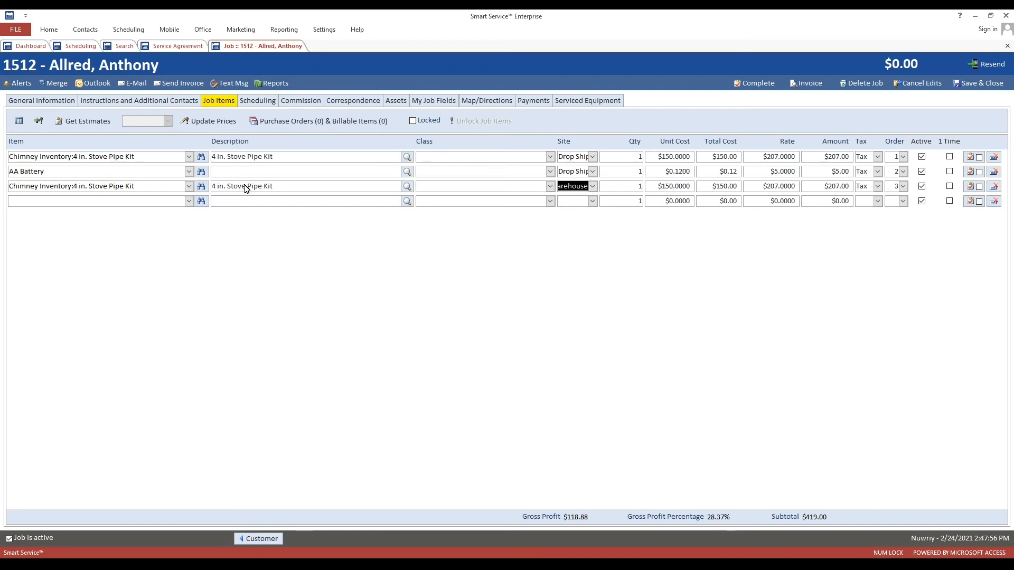
left_click(575, 187)
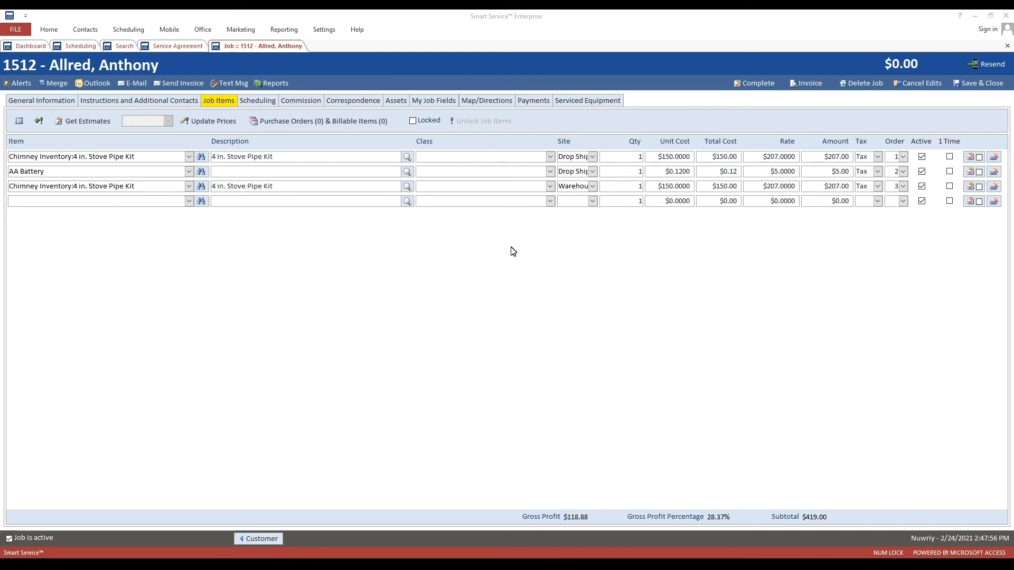
- From the Dashboard's Reporting page, open the Equipment category's Equipment Report for customizing
left_click(32, 46)
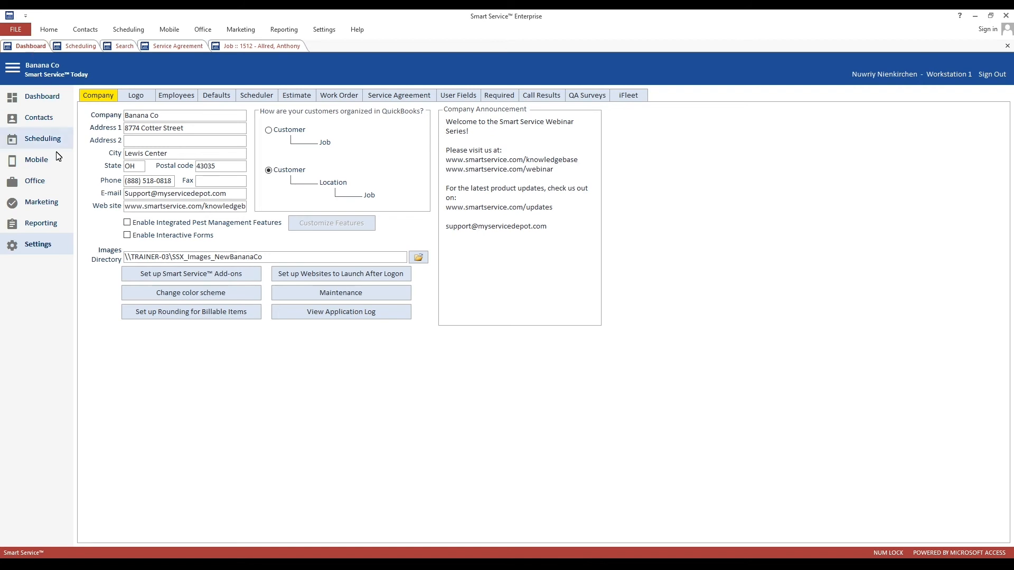
left_click(40, 225)
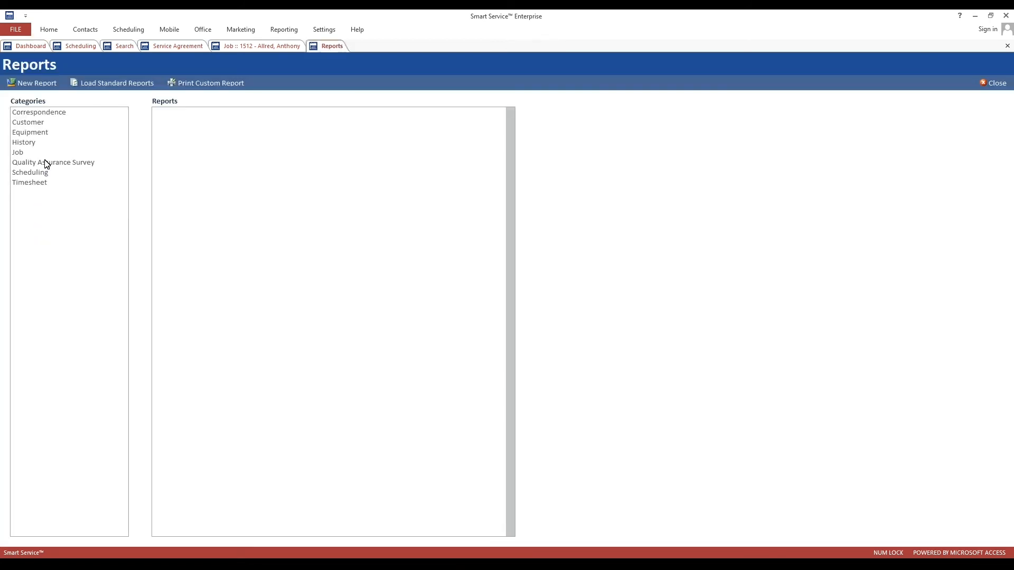
left_click(46, 135)
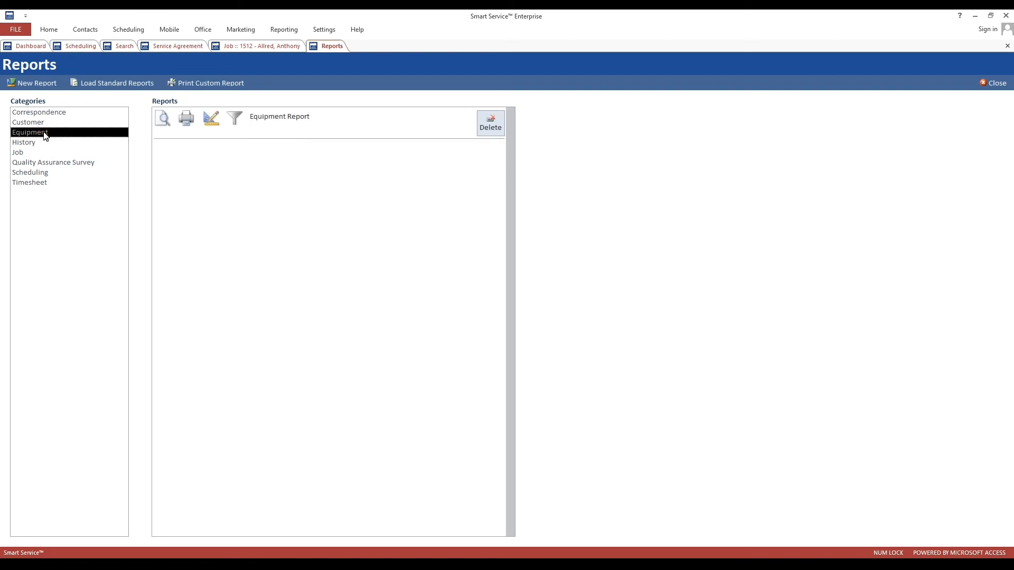
left_click(210, 119)
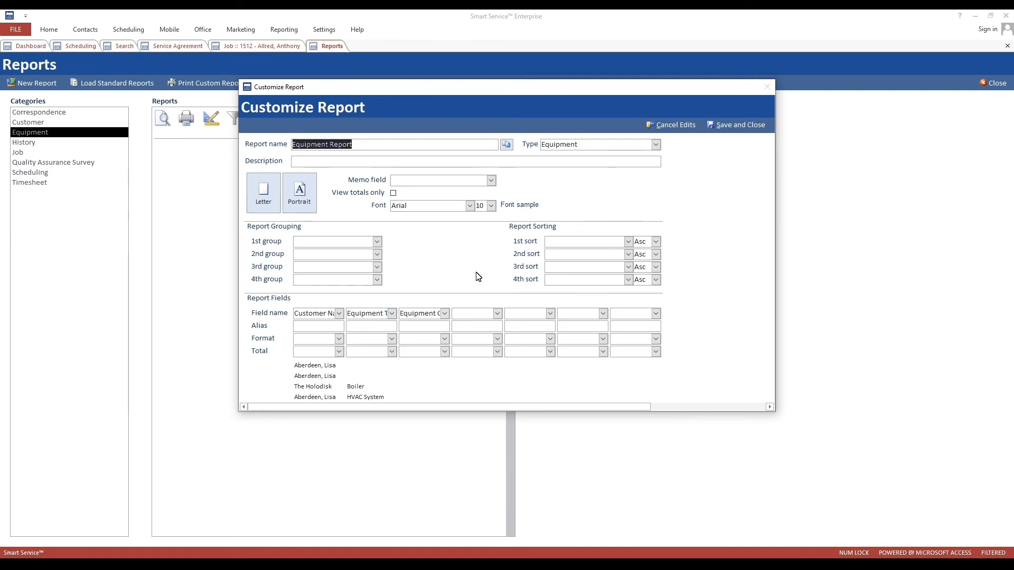
- Set Field name 2 to Equipment Type and Field name 3 to Equipment Group, then save and close
left_click(587, 145)
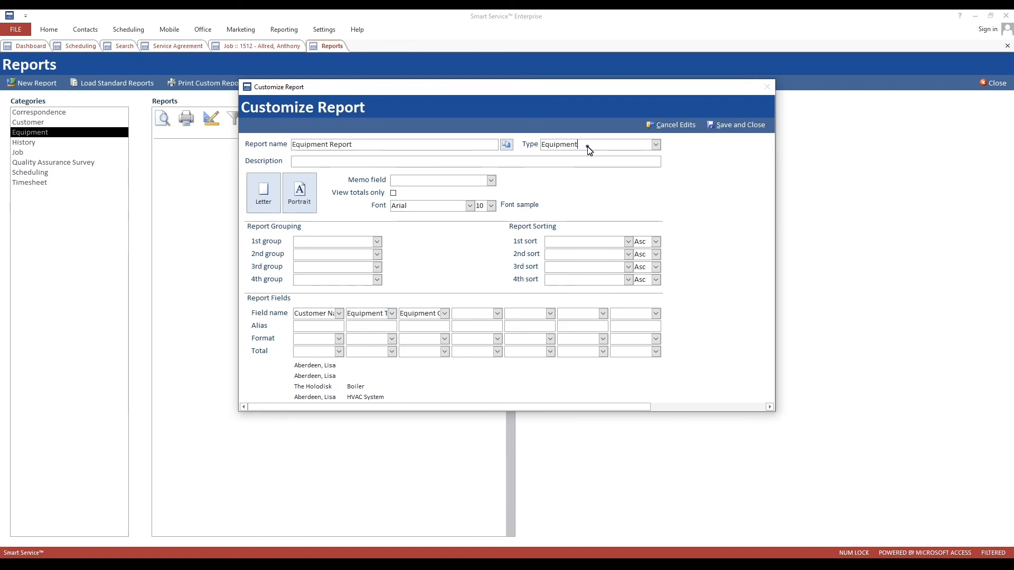
left_click(392, 314)
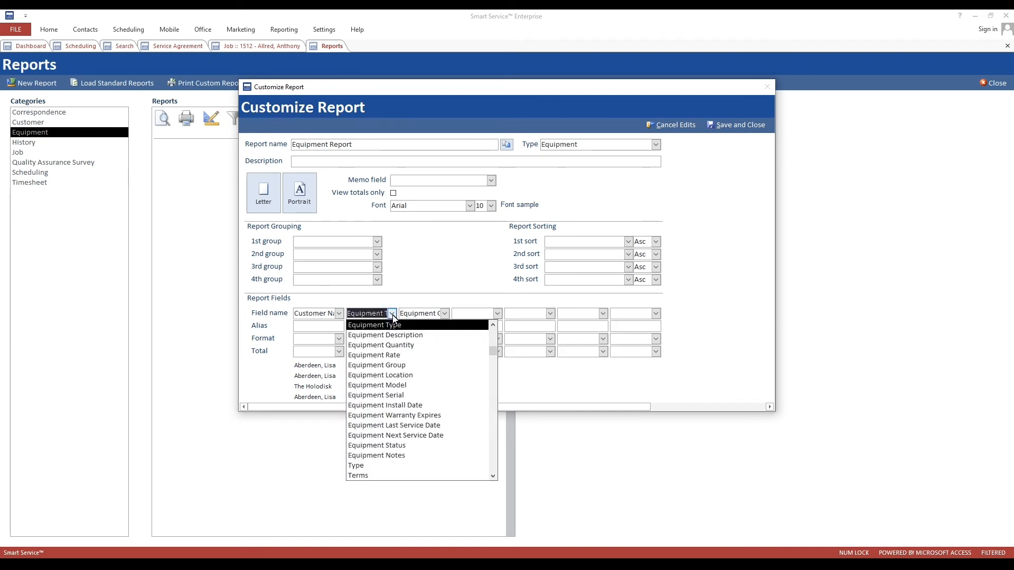
left_click(393, 314)
left_click(445, 314)
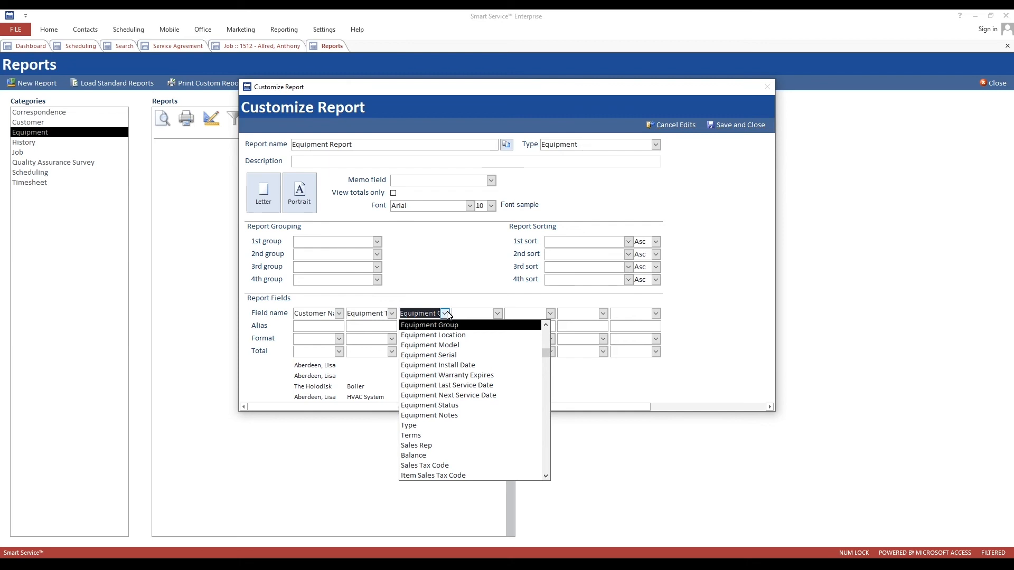
left_click(447, 314)
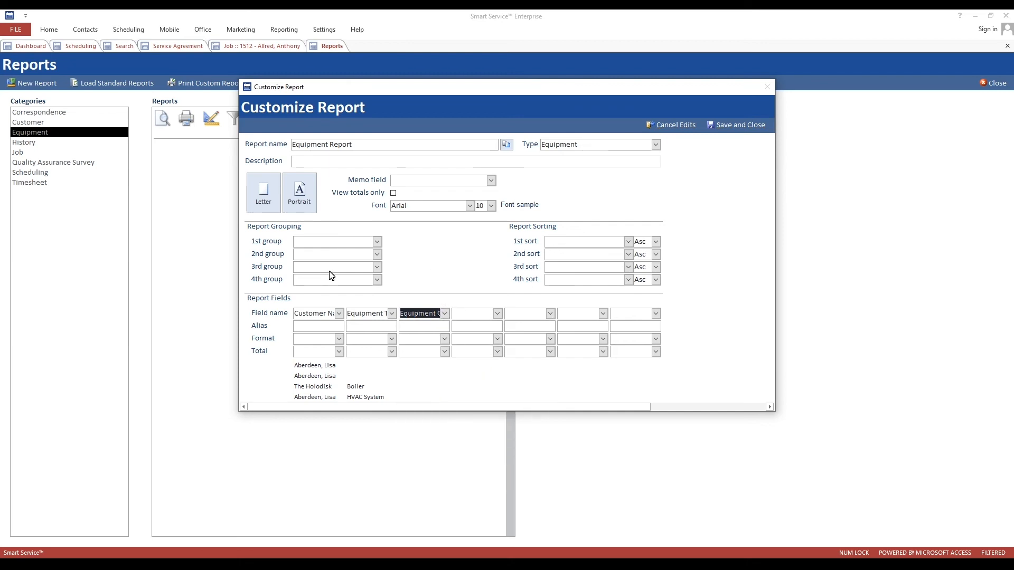
left_click(391, 315)
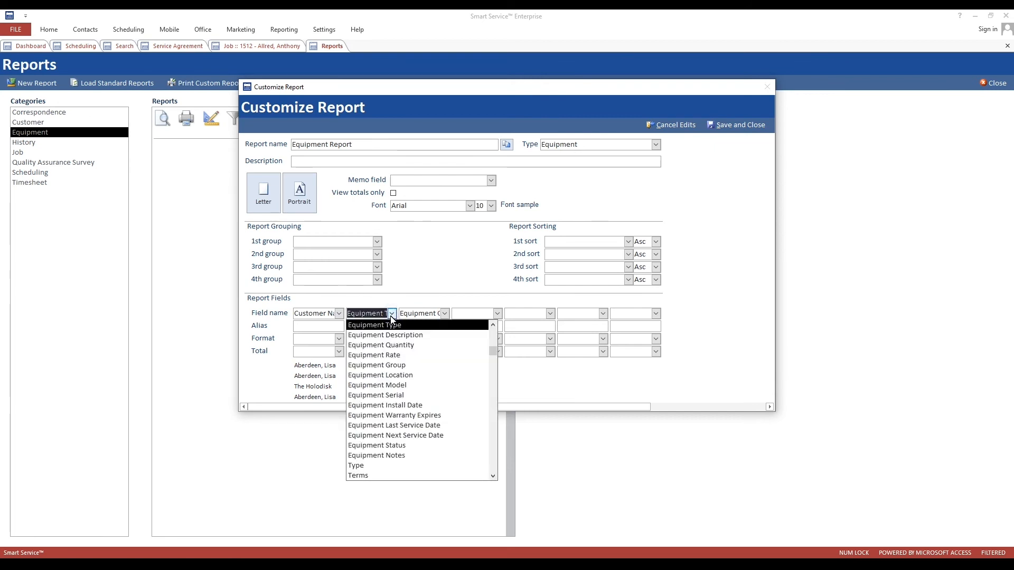
left_click(391, 317)
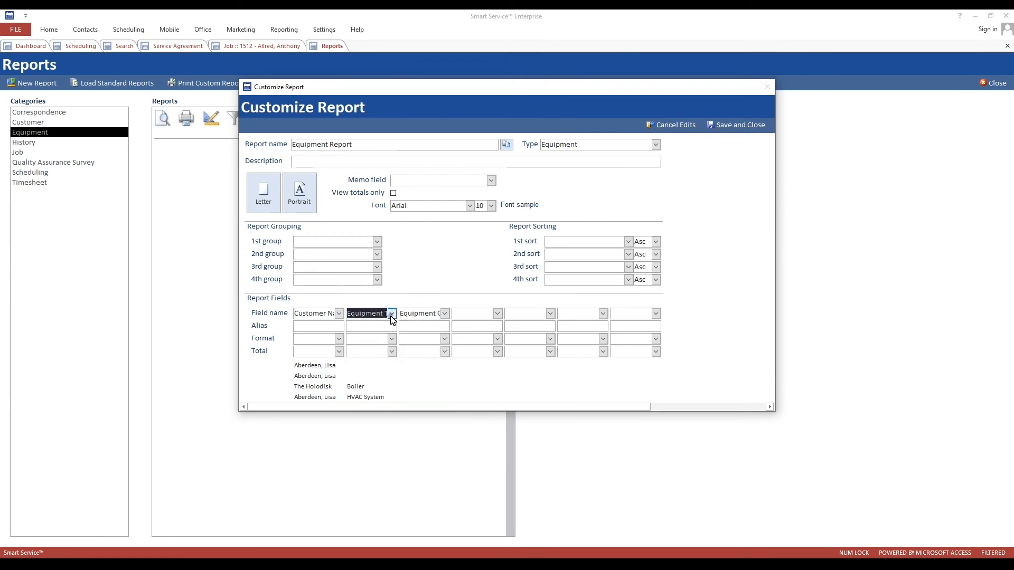
left_click(445, 315)
left_click(445, 315)
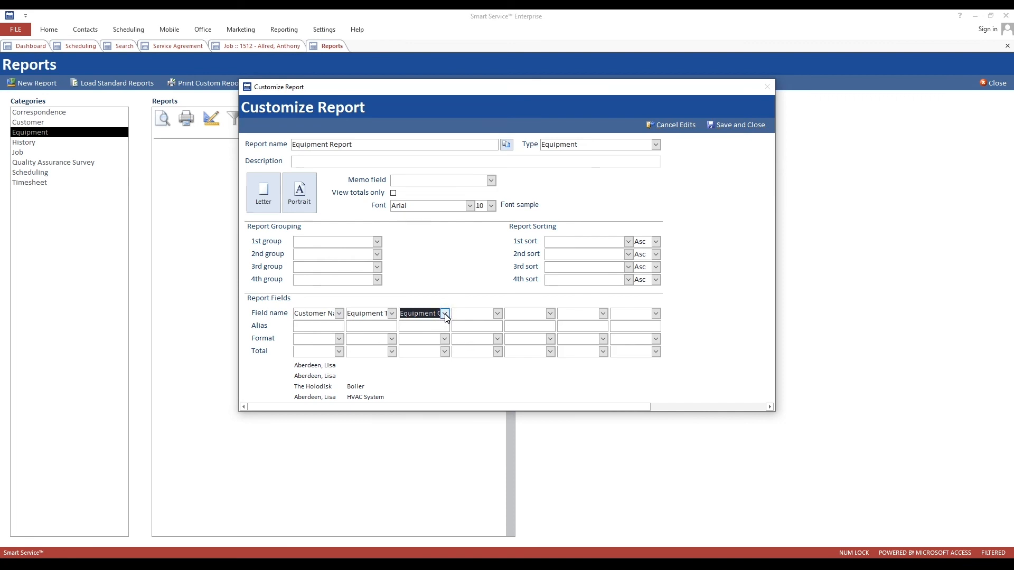
left_click(758, 131)
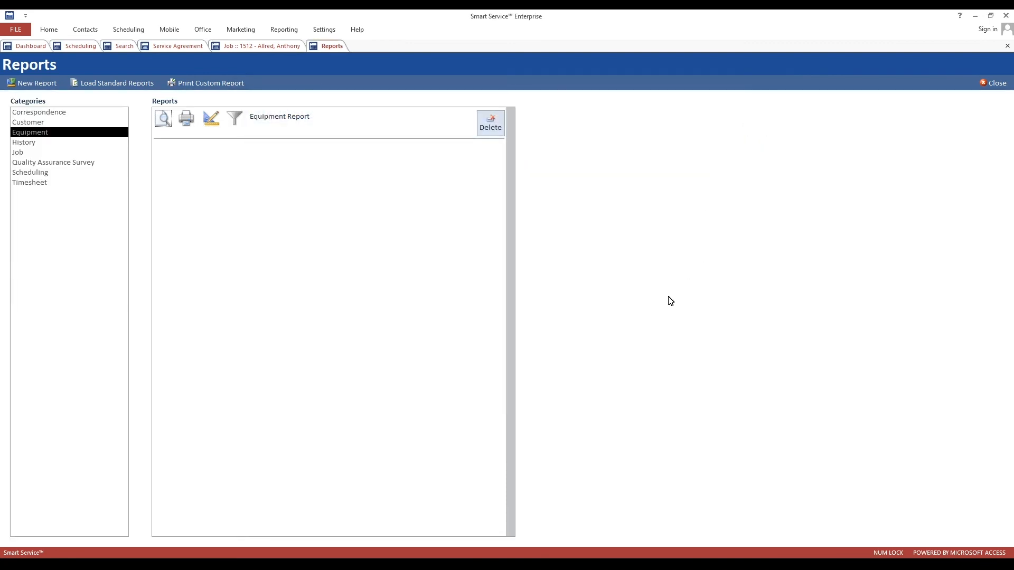
- Make iFleet Notes the last column of the Job report 'Jobs in detail by class' and save
left_click(23, 153)
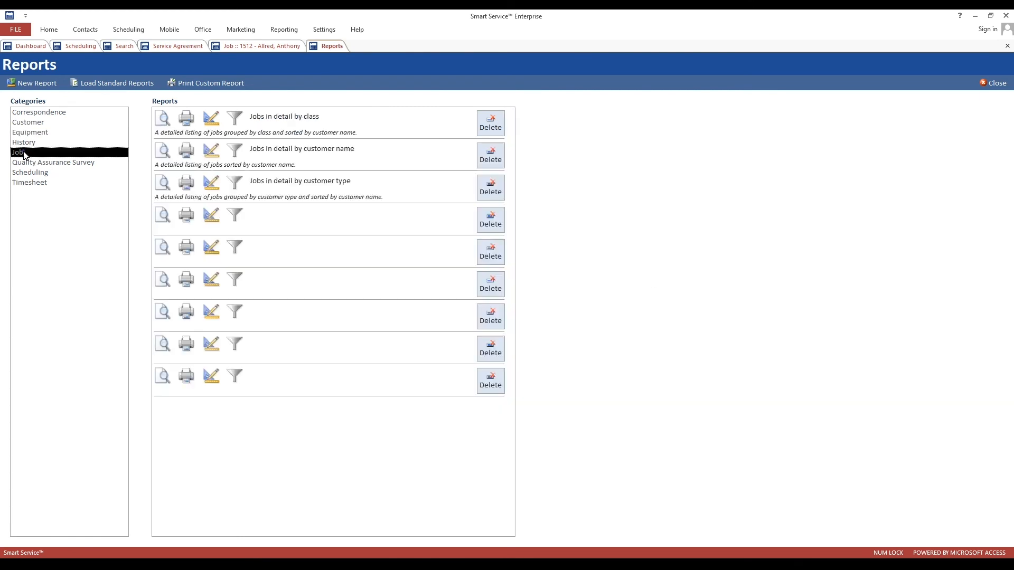
left_click(210, 117)
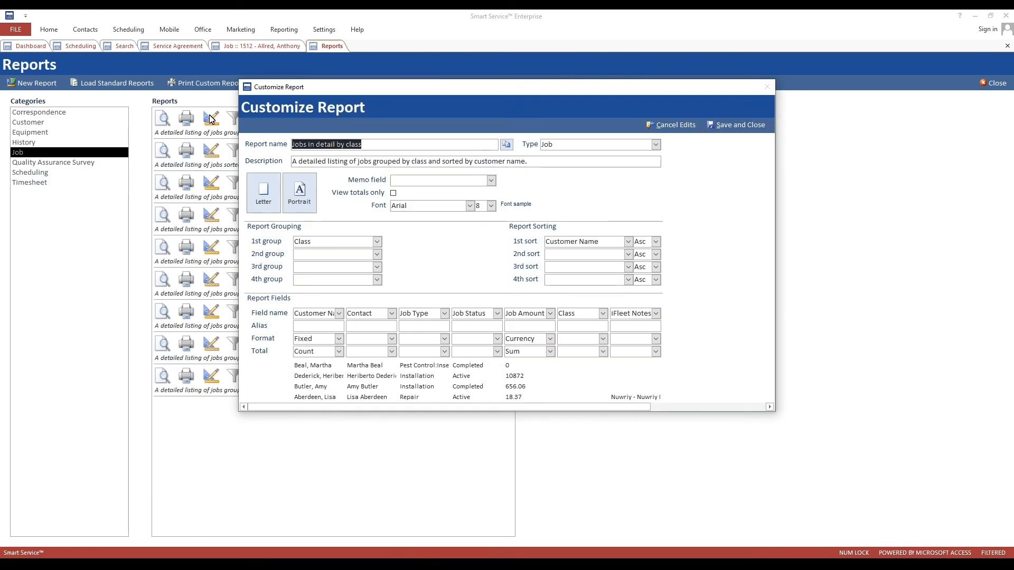
left_click(655, 315)
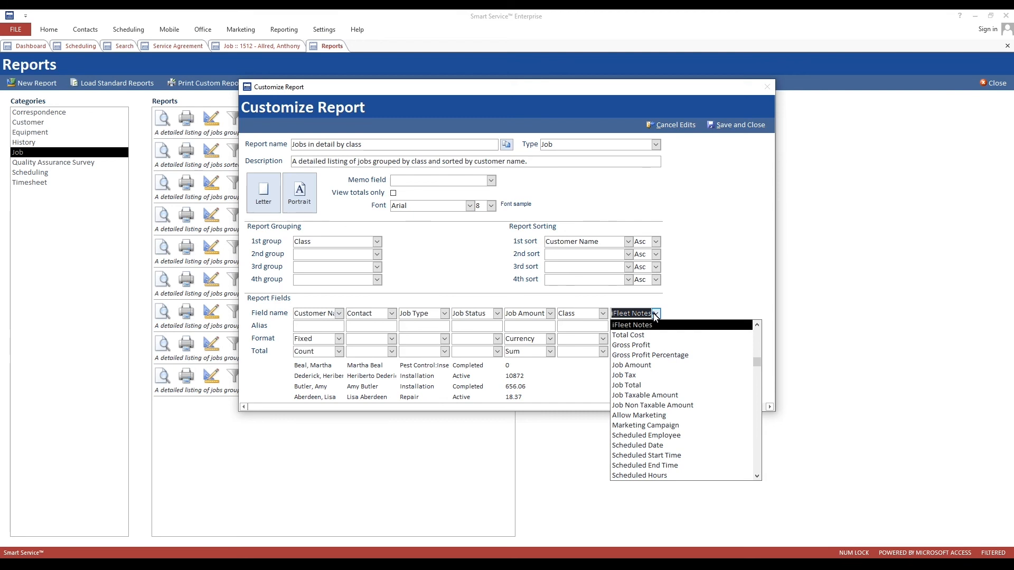
left_click(655, 315)
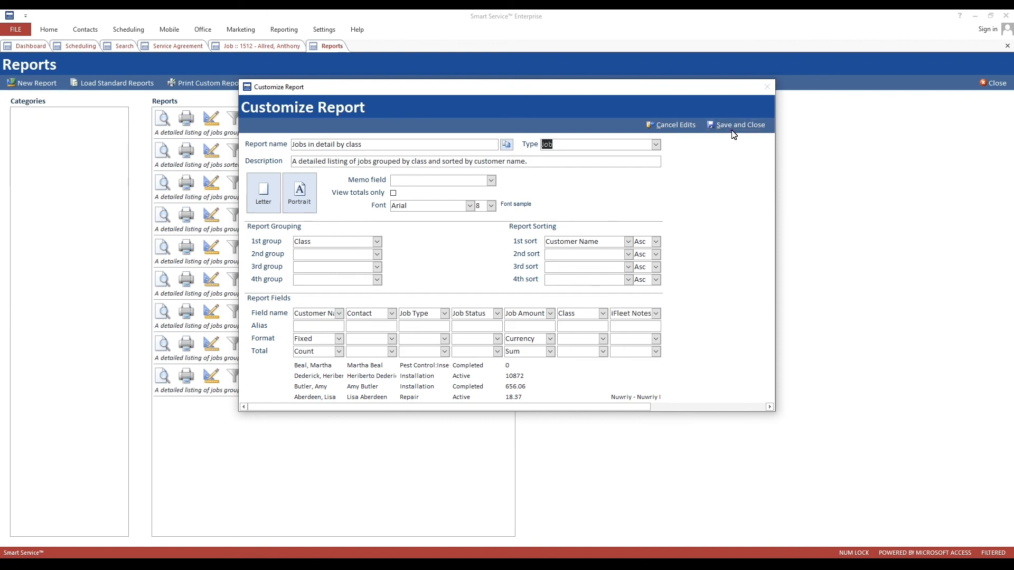
left_click(737, 125)
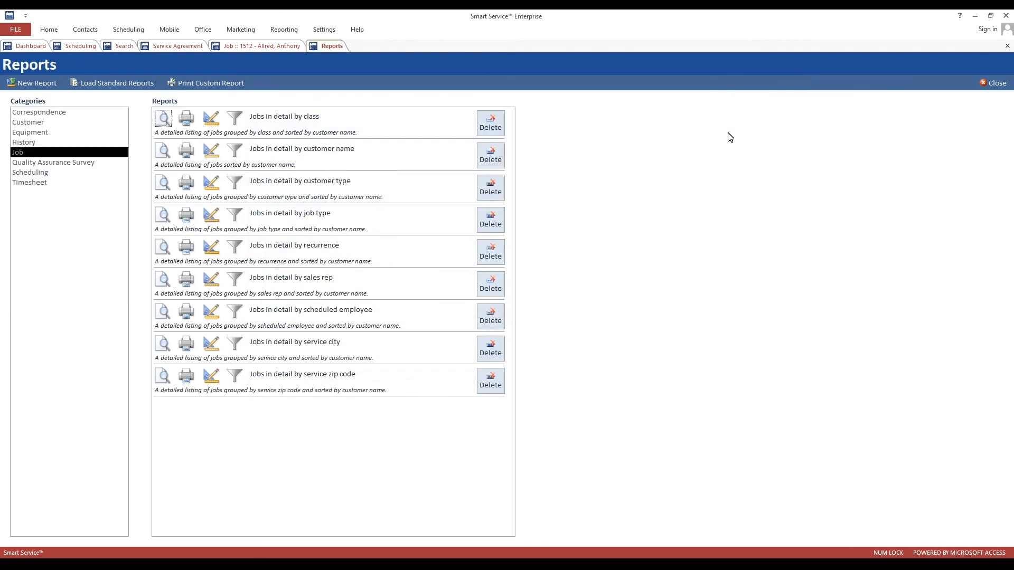
left_click(262, 46)
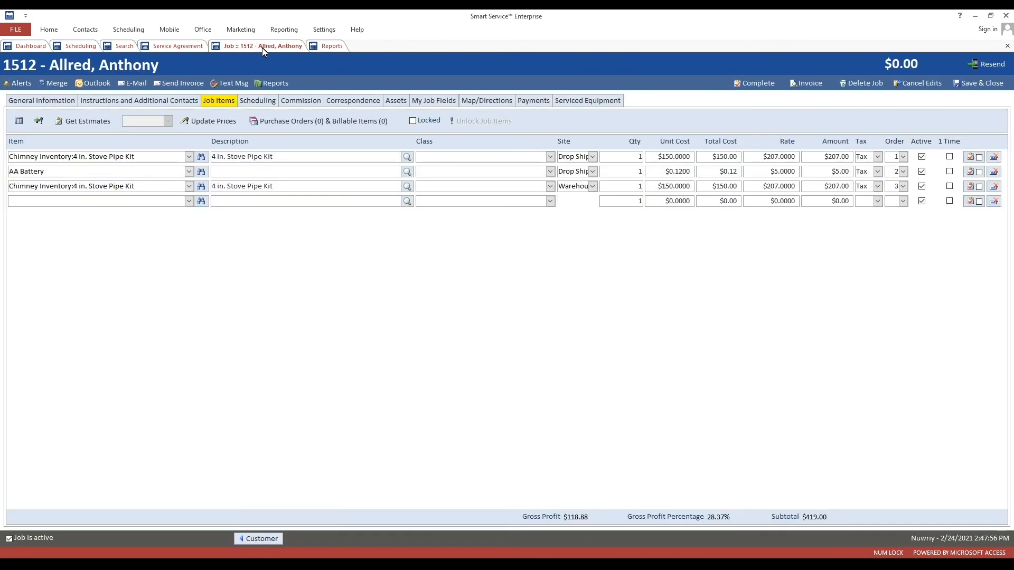
left_click(167, 101)
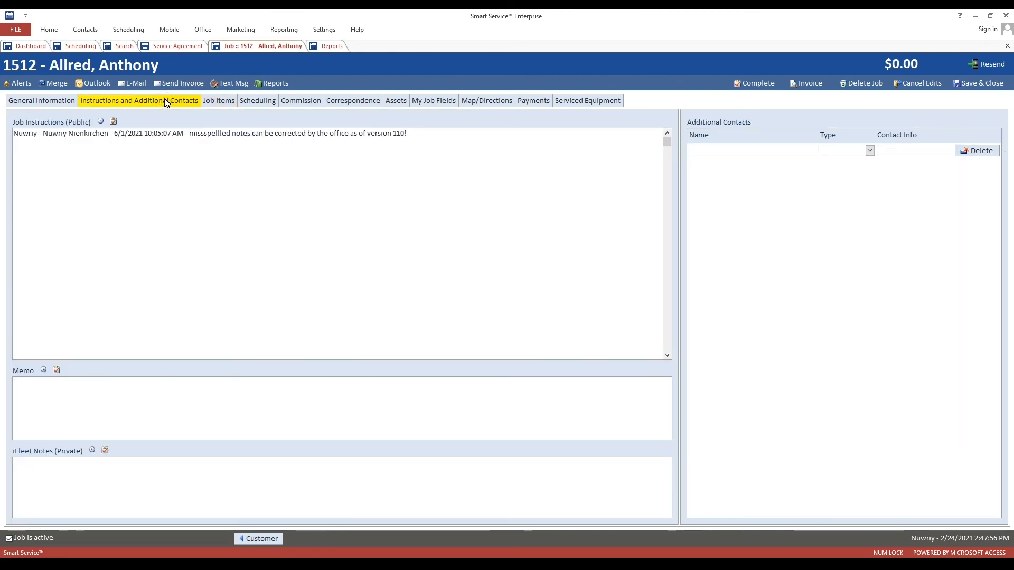
left_click_drag(408, 133, 8, 137)
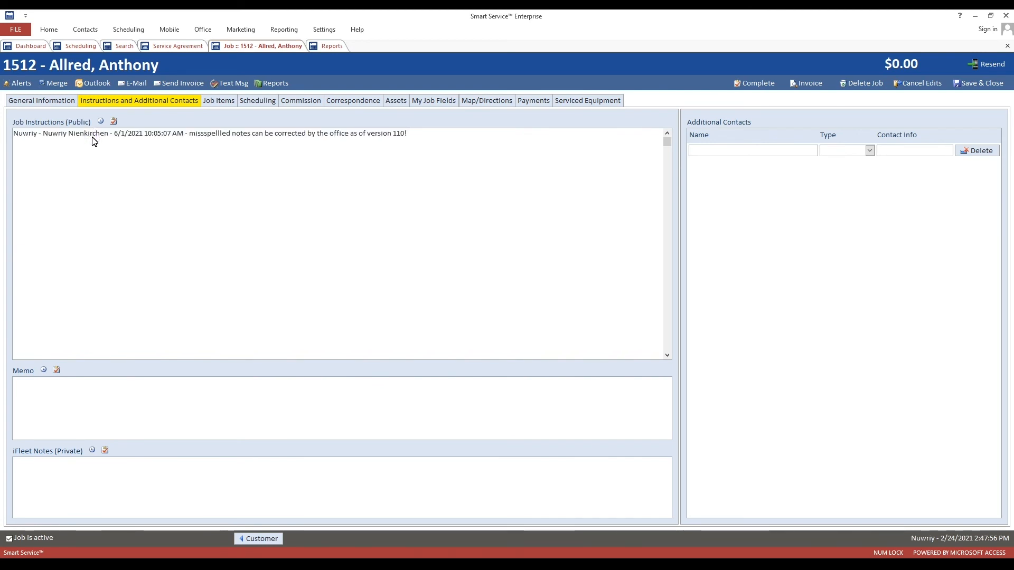
left_click(49, 488)
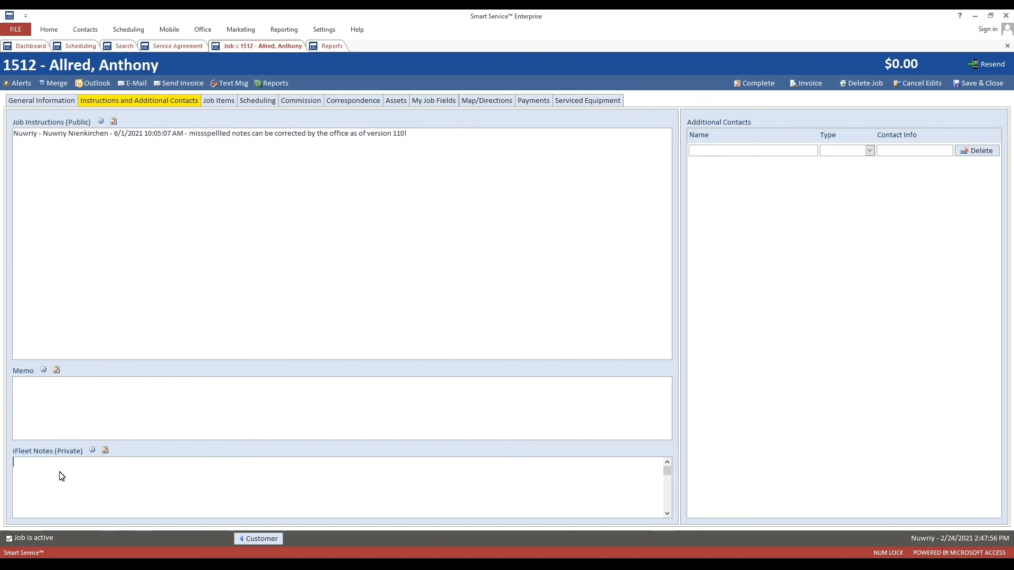
left_click(334, 46)
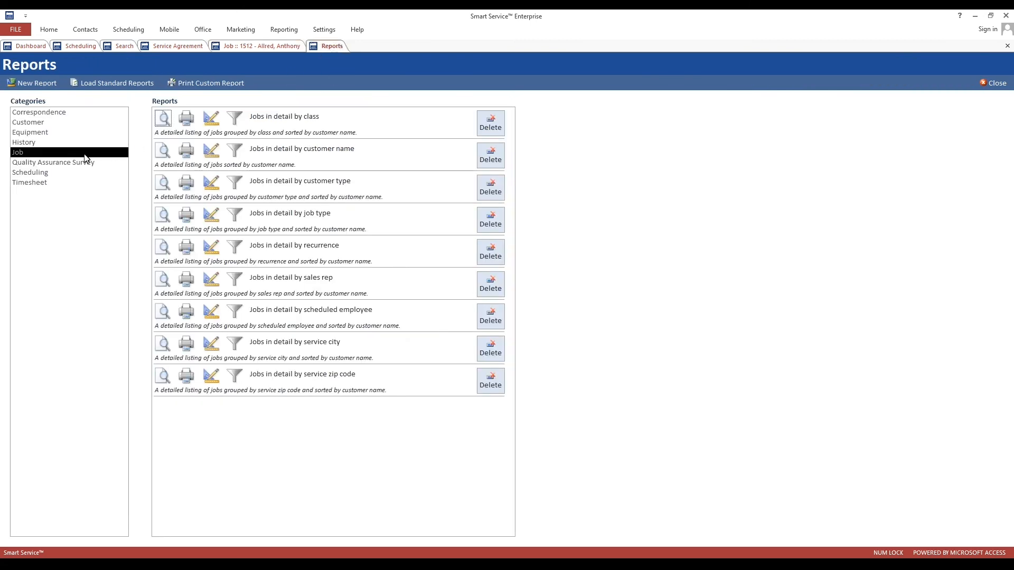
left_click(210, 119)
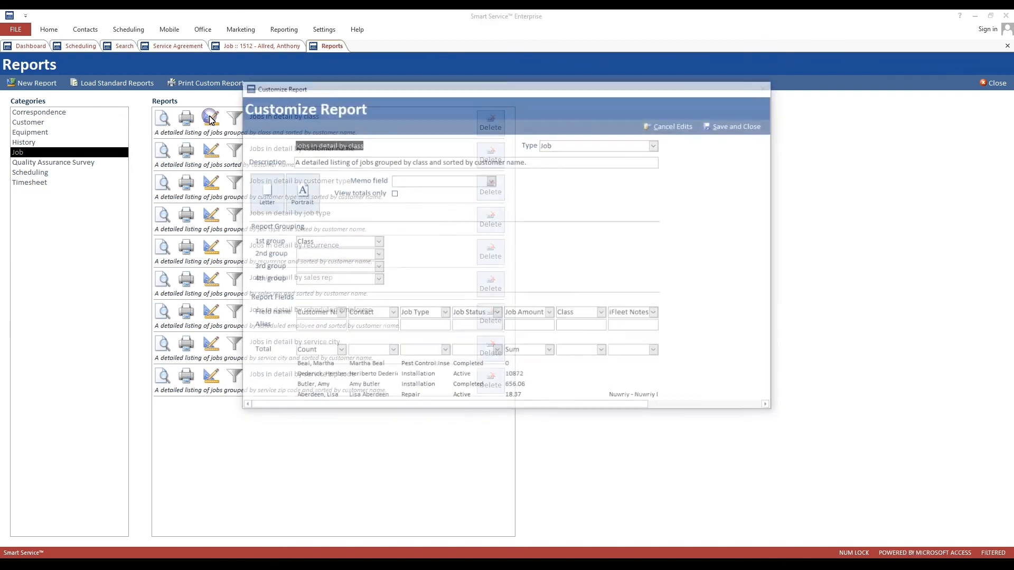
left_click(656, 313)
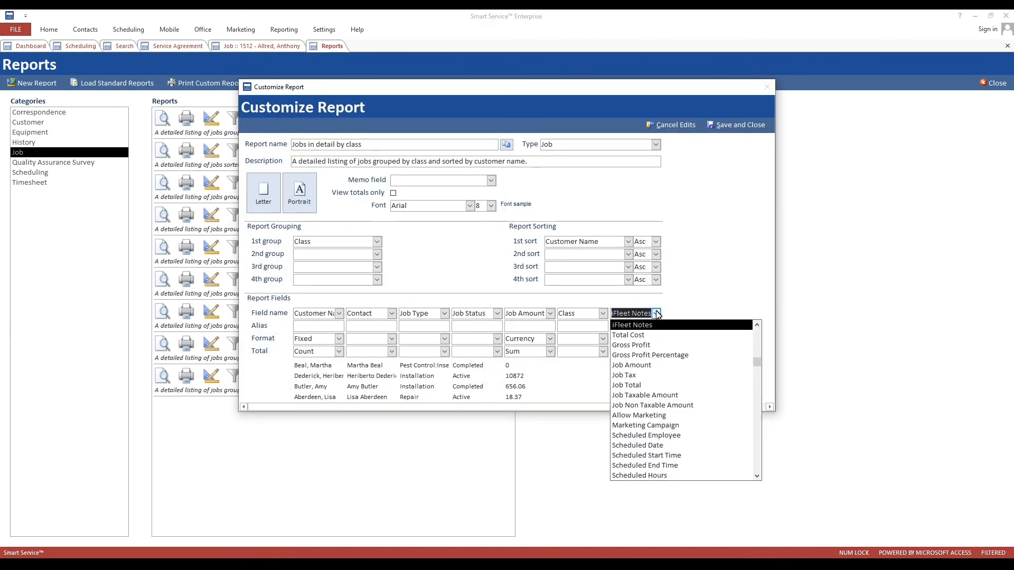
left_click(657, 314)
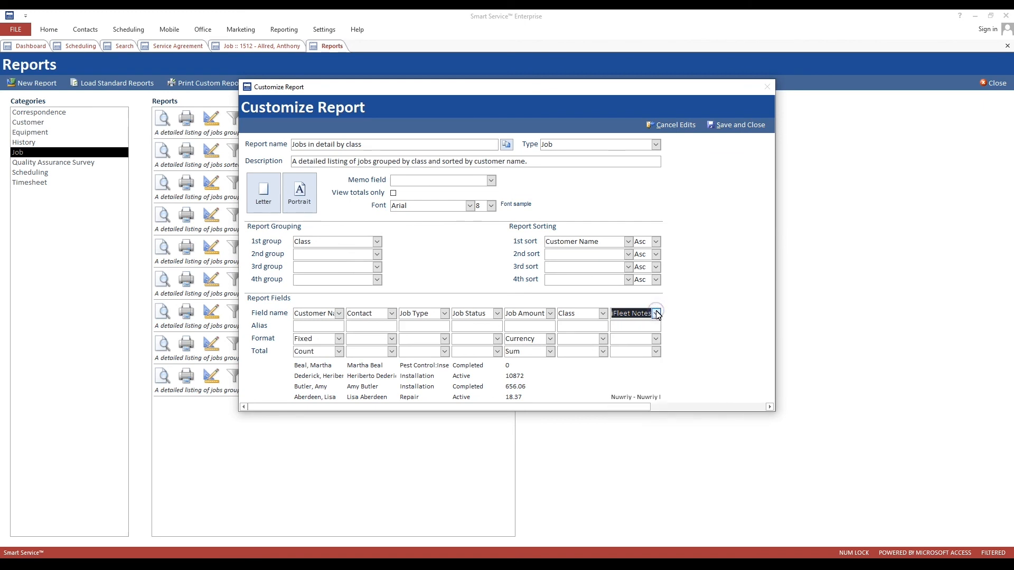
left_click(714, 126)
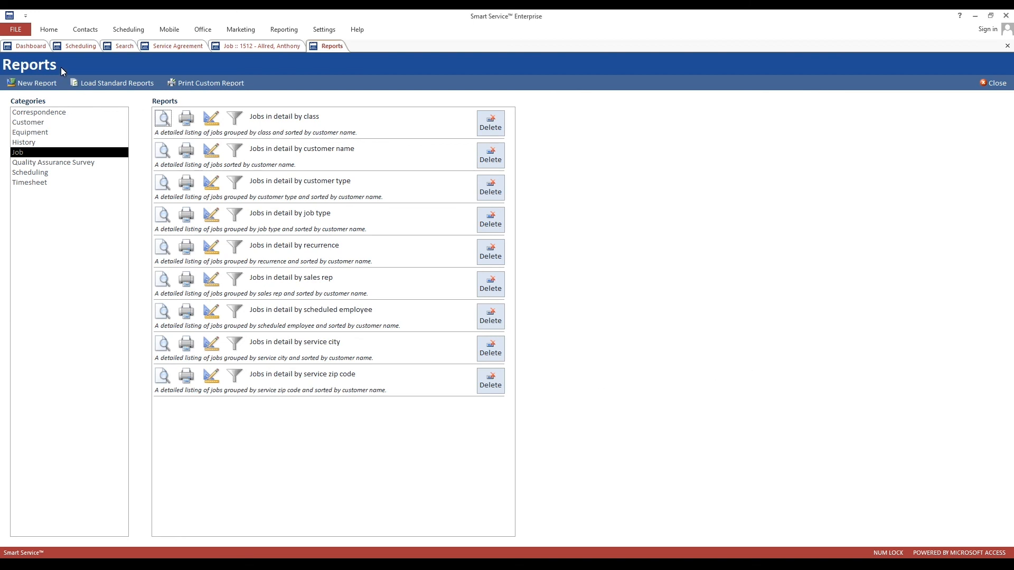
left_click(34, 49)
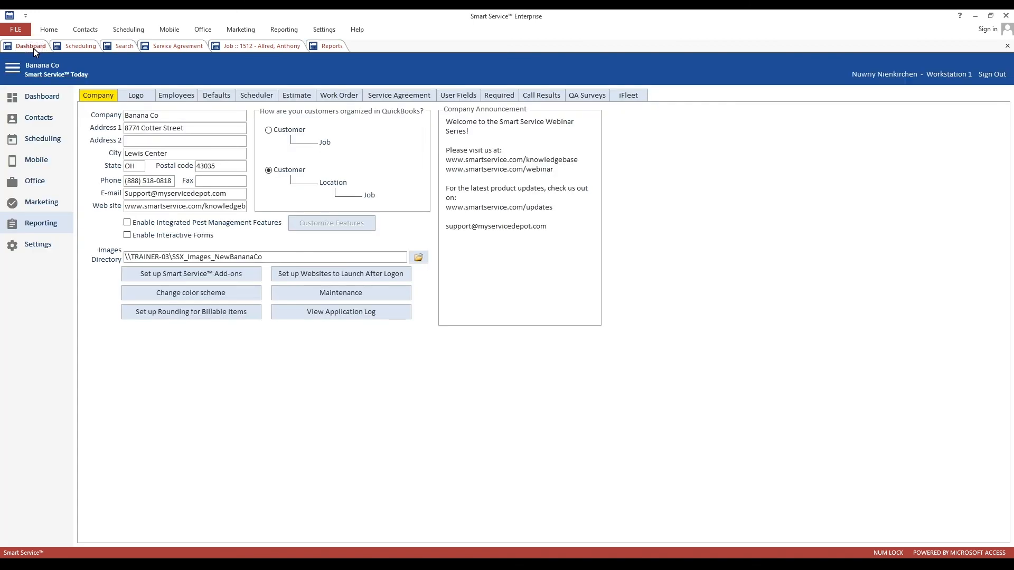
- In the Google Calendar add-on settings, insert {{Campaign}} on a new line after {{Job Type}} in Event Description
left_click(181, 278)
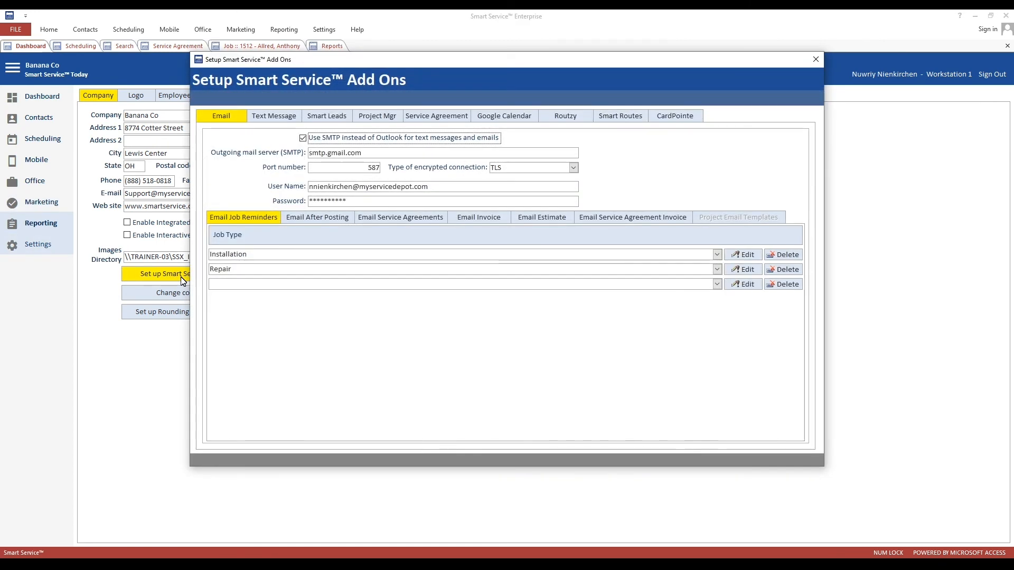
left_click(500, 116)
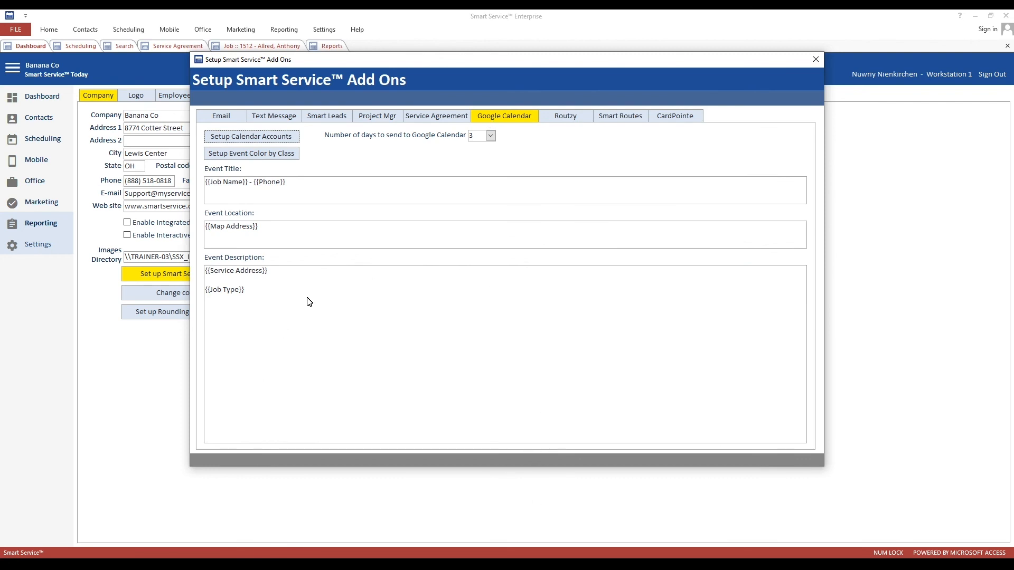
left_click(267, 296)
key("Return")
key("Return")
right_click(256, 313)
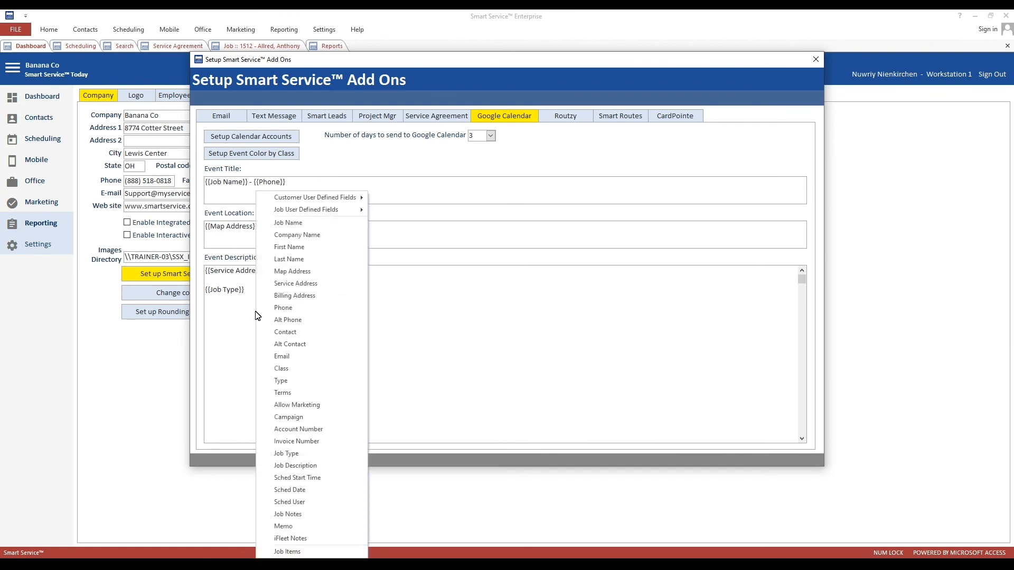
left_click(300, 417)
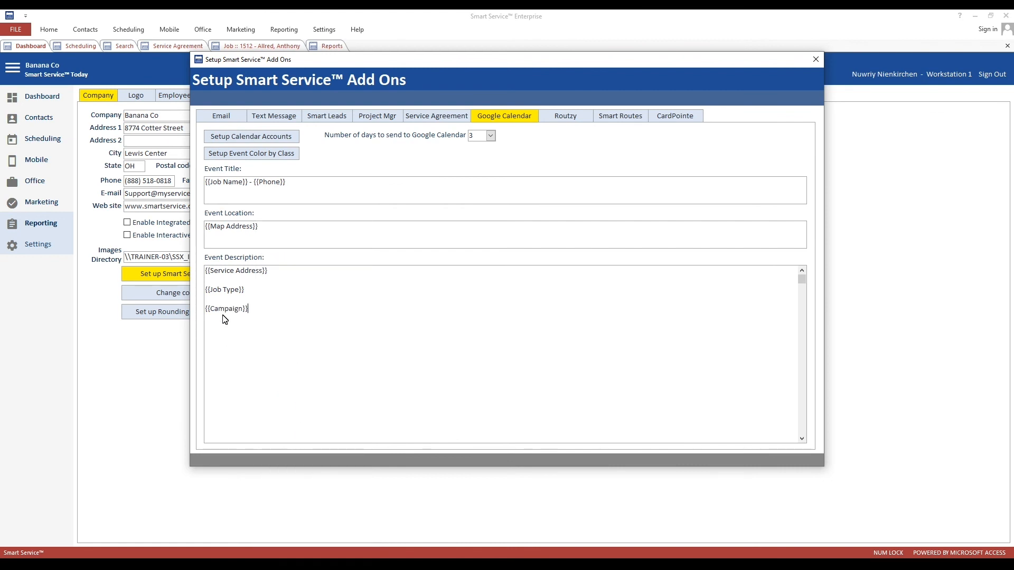